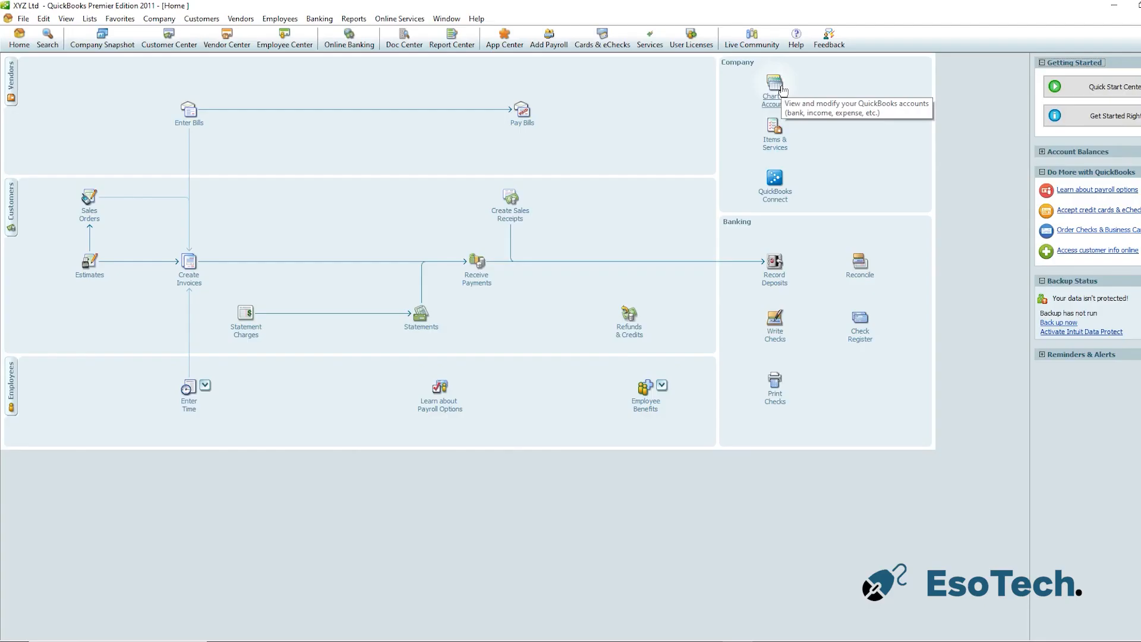
# Open the Chart of Accounts and start a new account of the Equity type
pyautogui.click(775, 85)
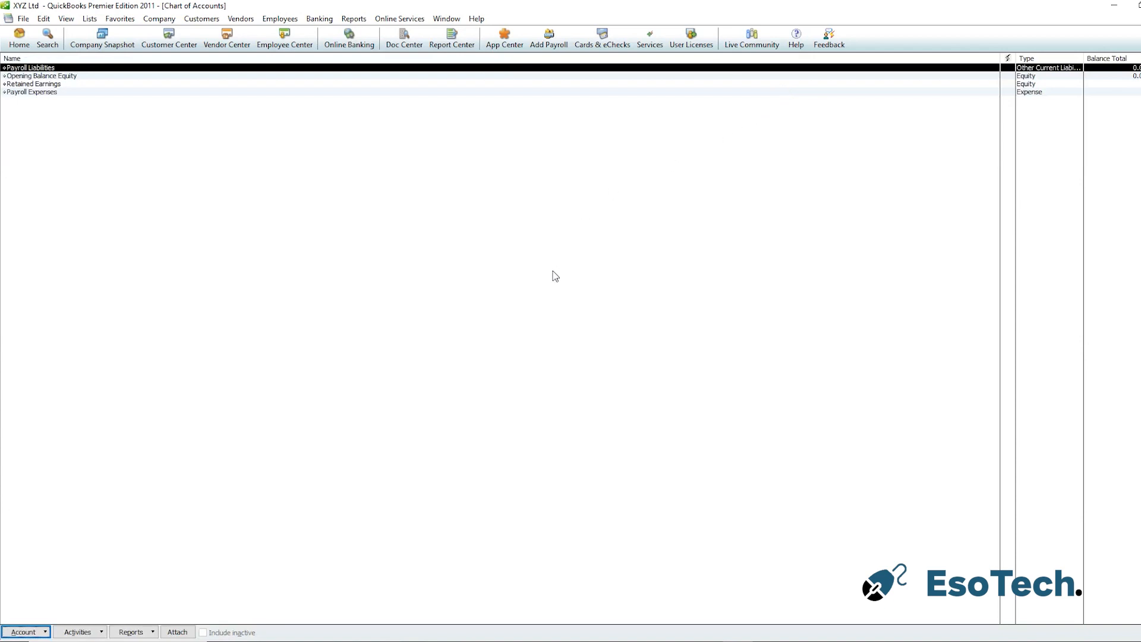
pyautogui.click(59, 626)
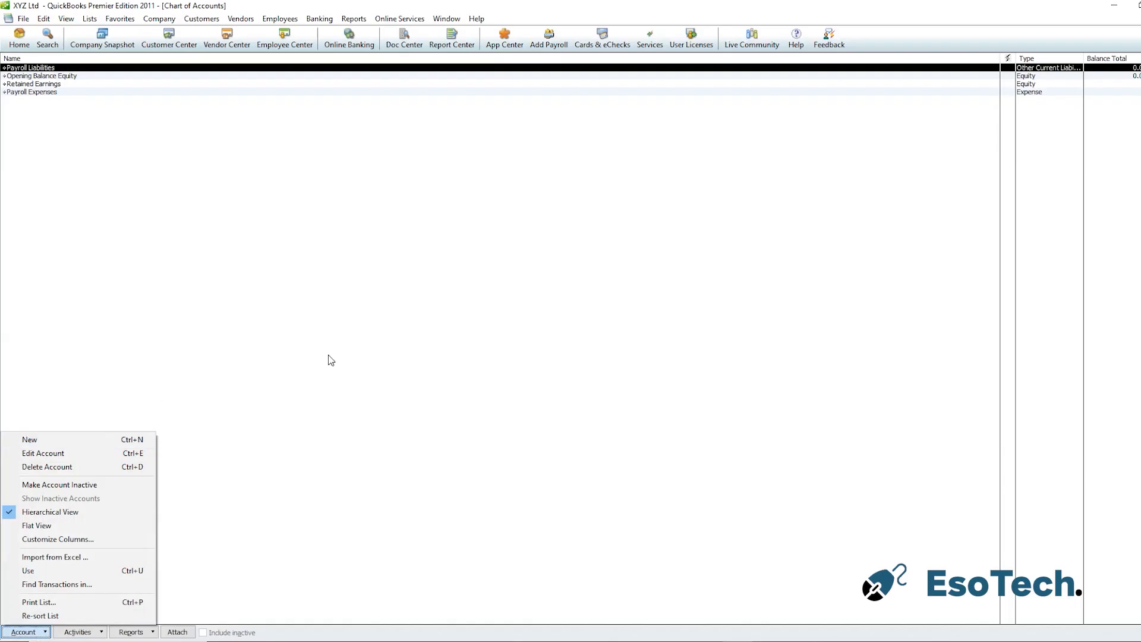
pyautogui.click(352, 345)
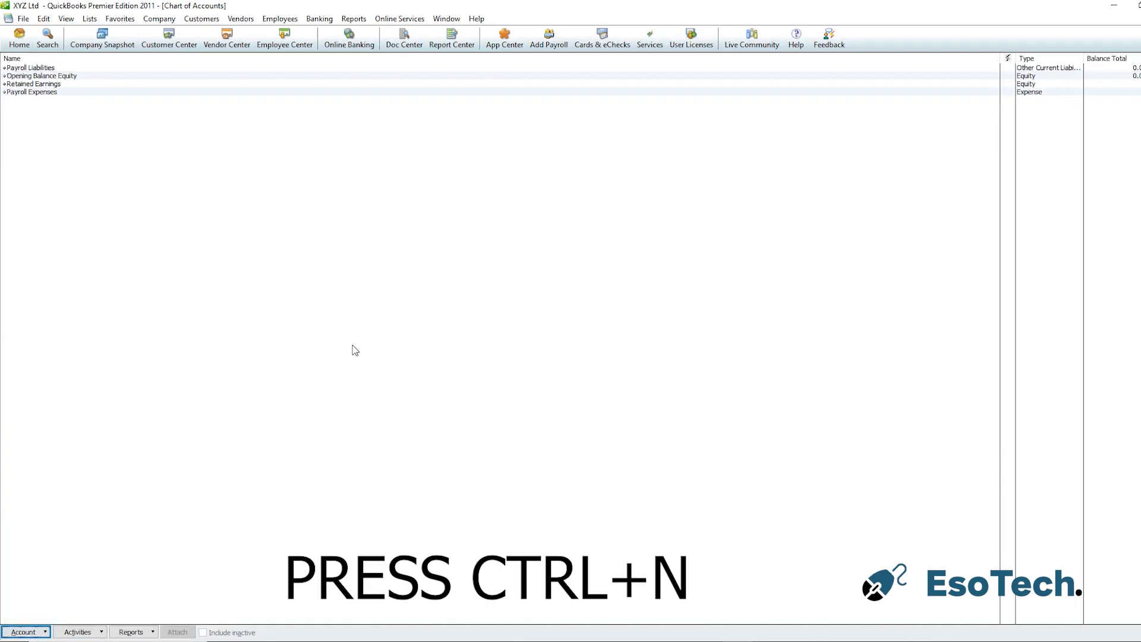
pyautogui.hotkey('ctrl', 'n')
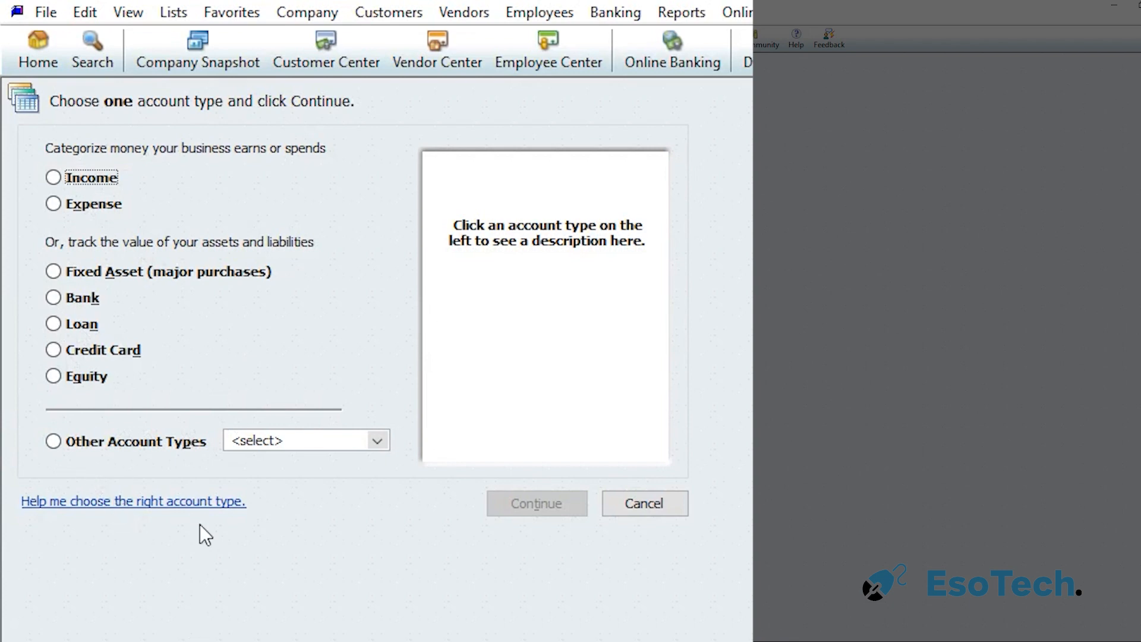
pyautogui.click(93, 383)
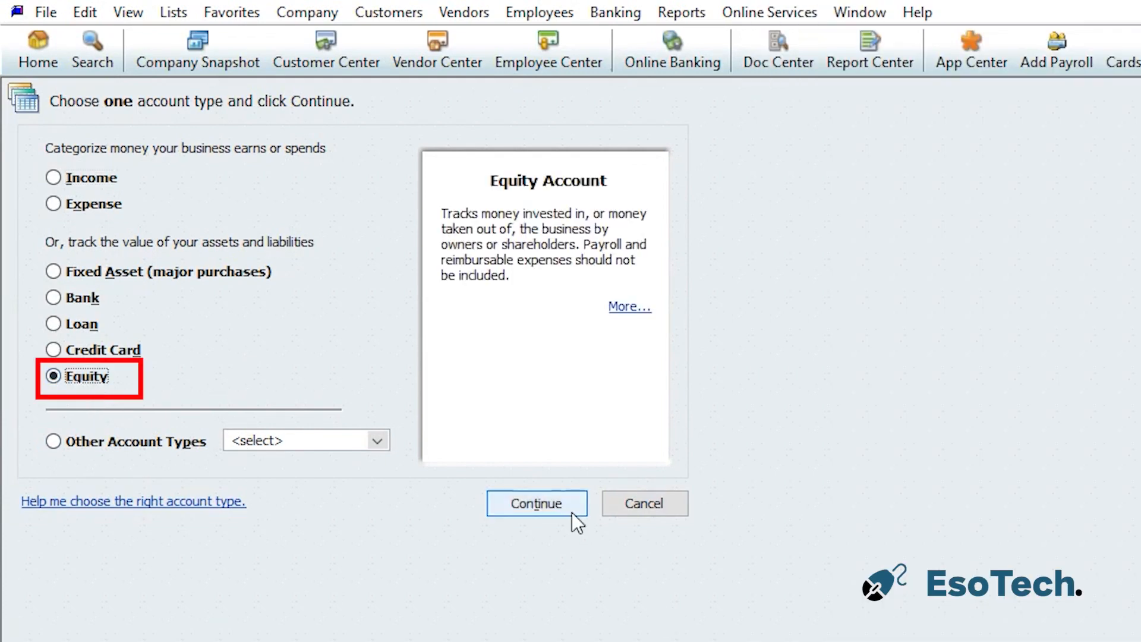
pyautogui.click(542, 504)
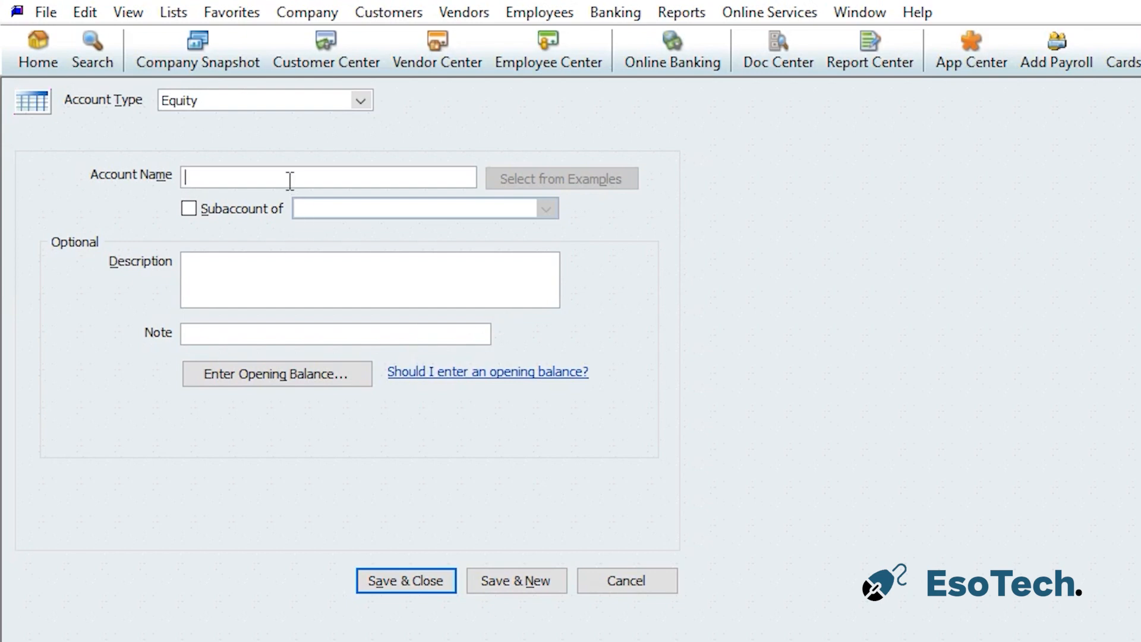
# Name the new equity account with the first owner's name followed by 's Capital, then save it and start another
pyautogui.write('Jo')
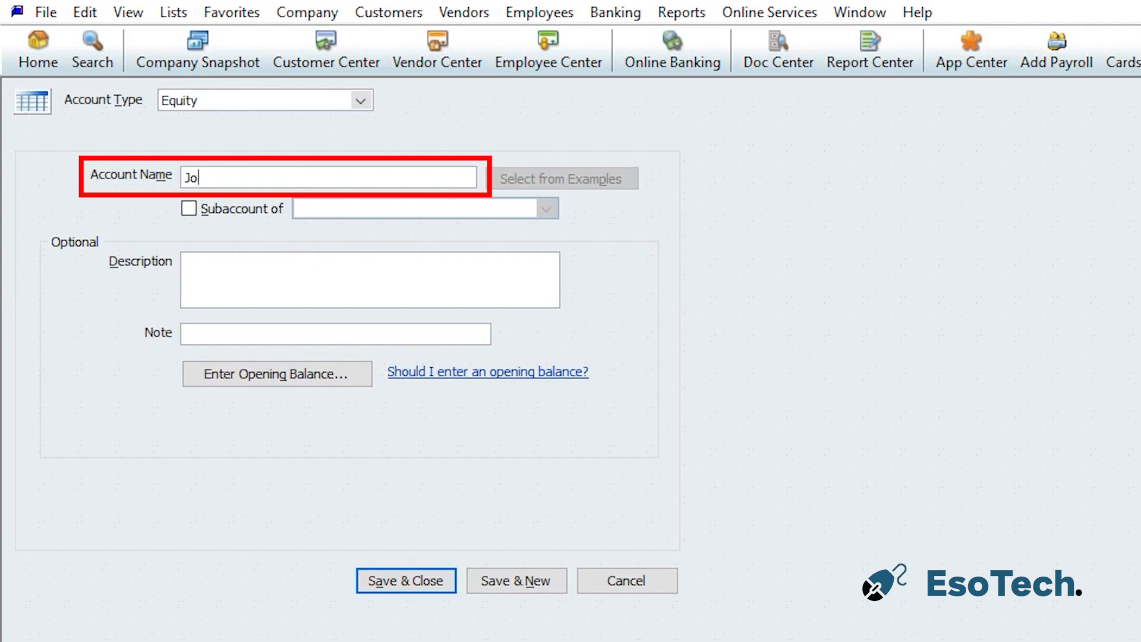
pyautogui.write("hn Peter's Capital")
pyautogui.click(505, 587)
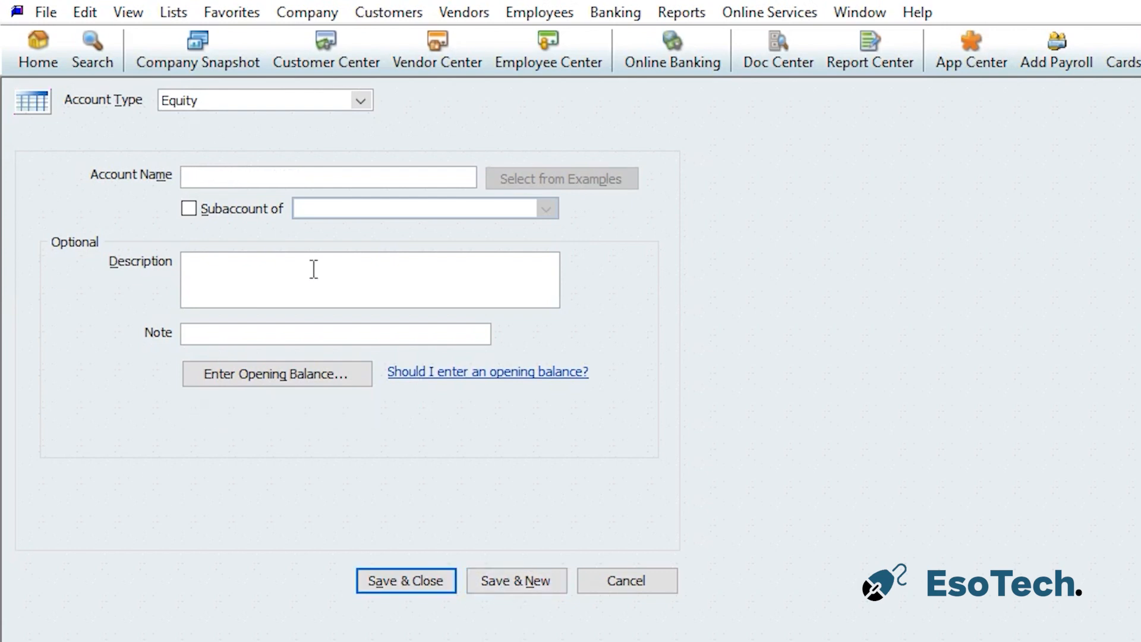
# Create the first owner's Investement account as a subaccount of that owner's Capital account, then save and start another
pyautogui.write("John Peter's Investement")
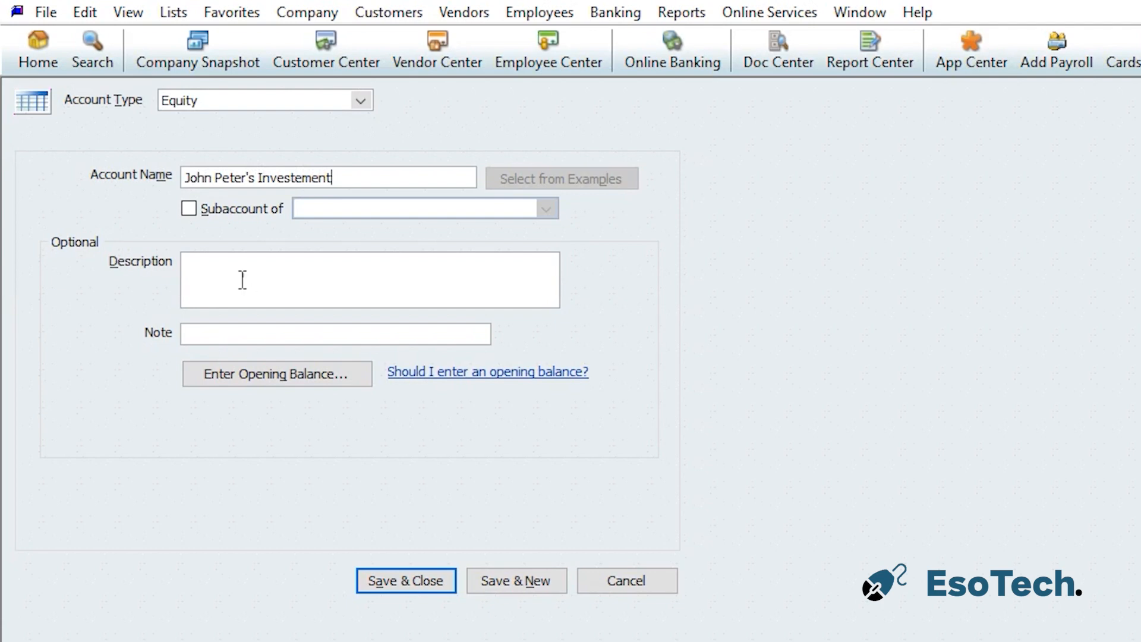
pyautogui.click(248, 209)
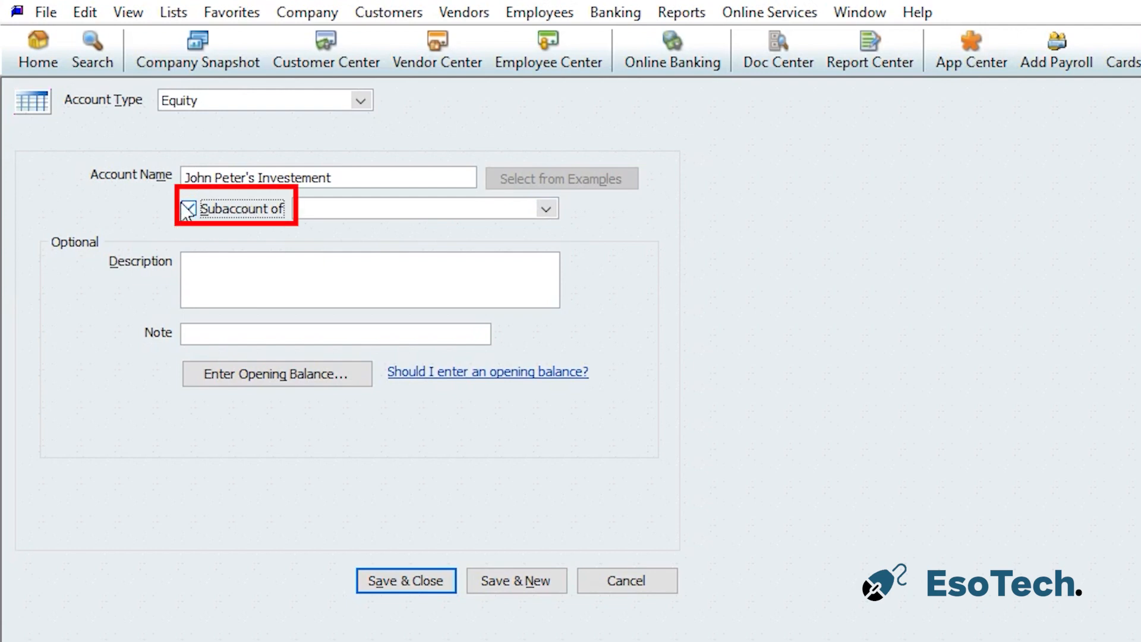
pyautogui.click(542, 213)
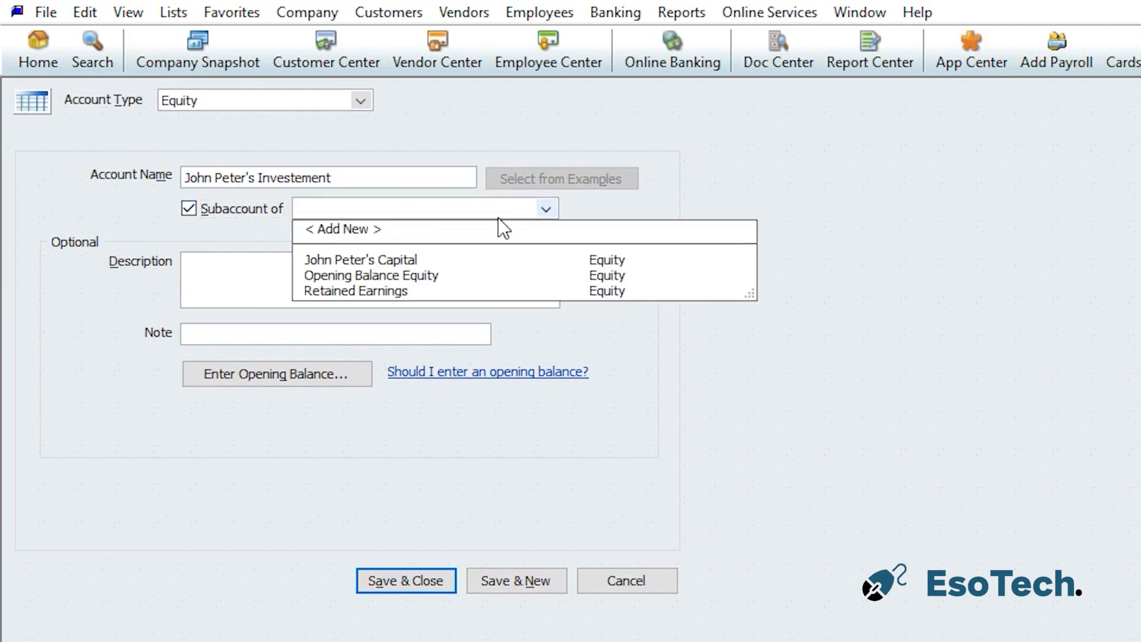
pyautogui.click(396, 262)
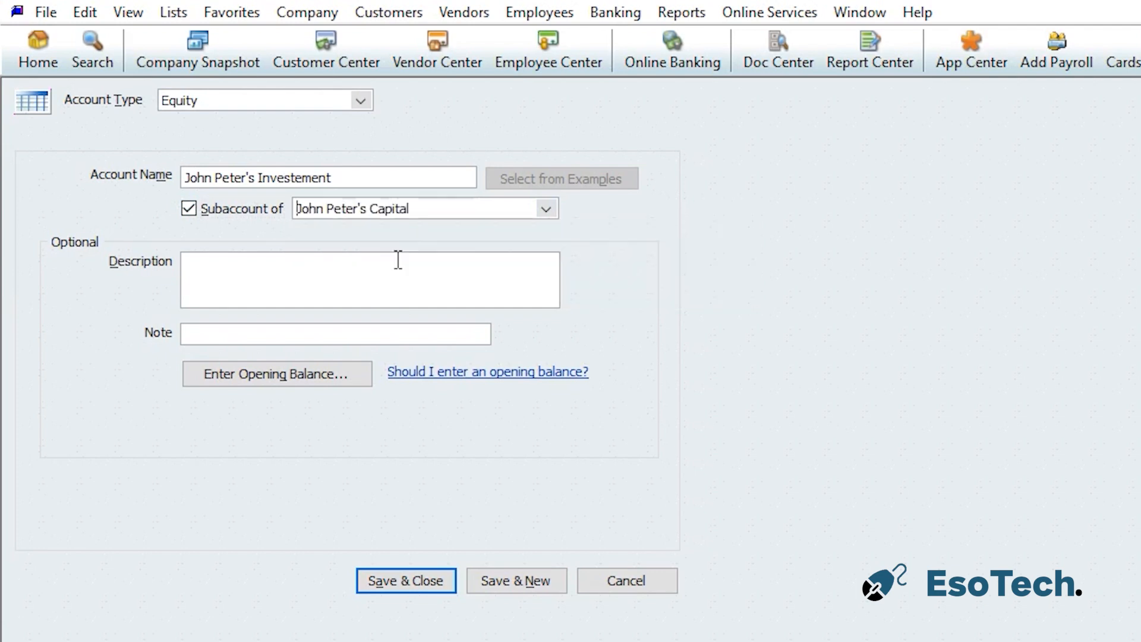
pyautogui.click(527, 583)
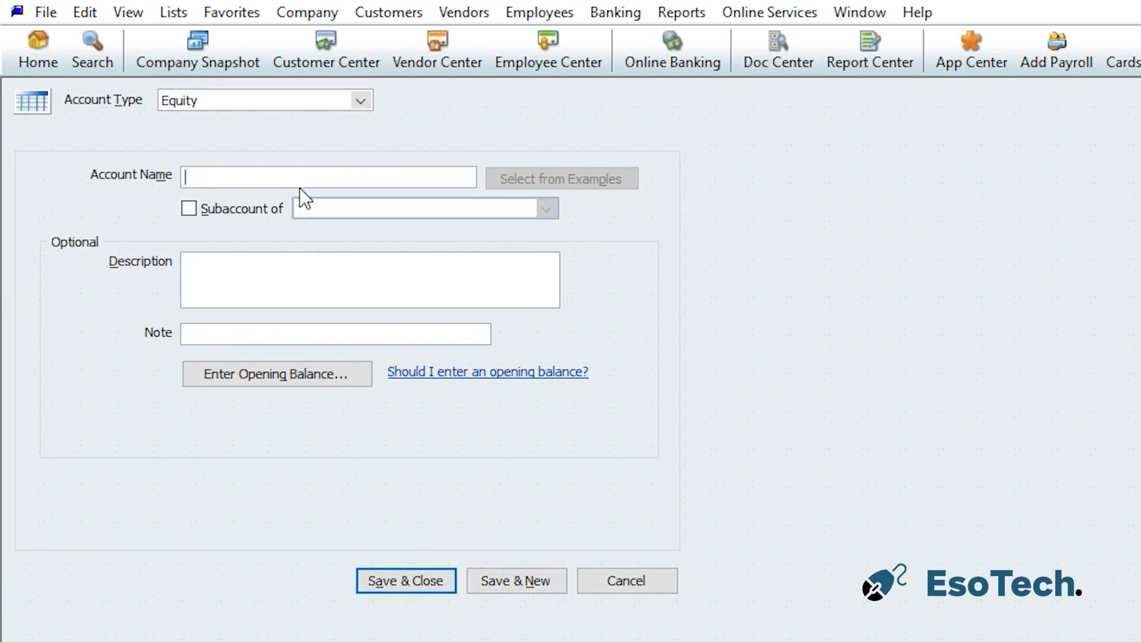
# Create the first owner's Draws account as a subaccount of that owner's Capital account, then save and start another
pyautogui.write('John Peters')
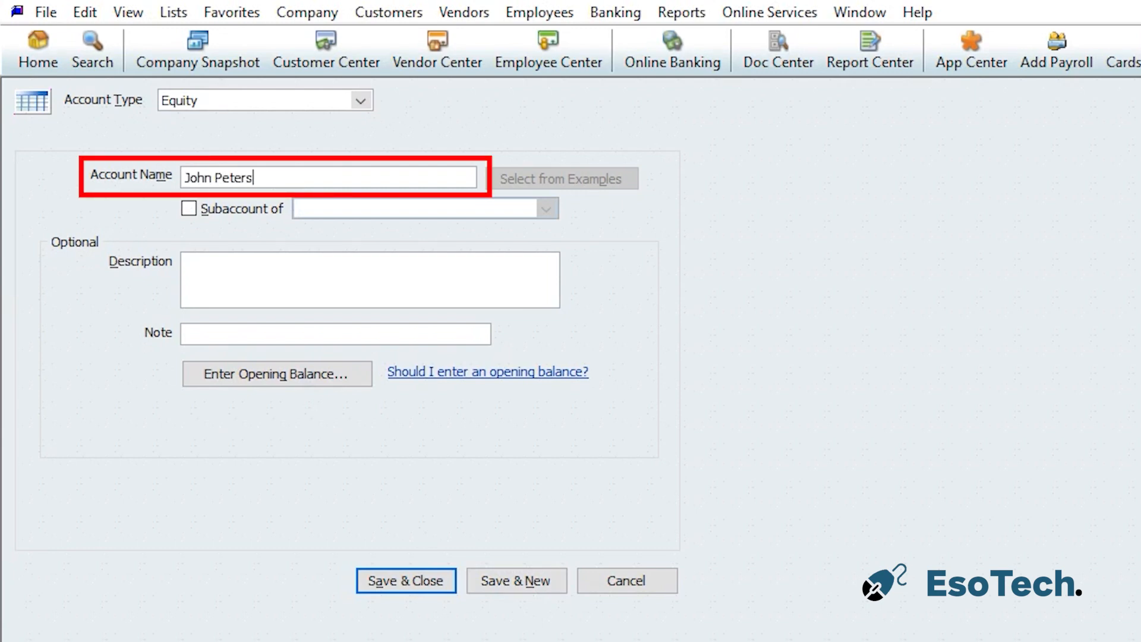
pyautogui.press('BackSpace')
pyautogui.write("'s Draws")
pyautogui.click(194, 208)
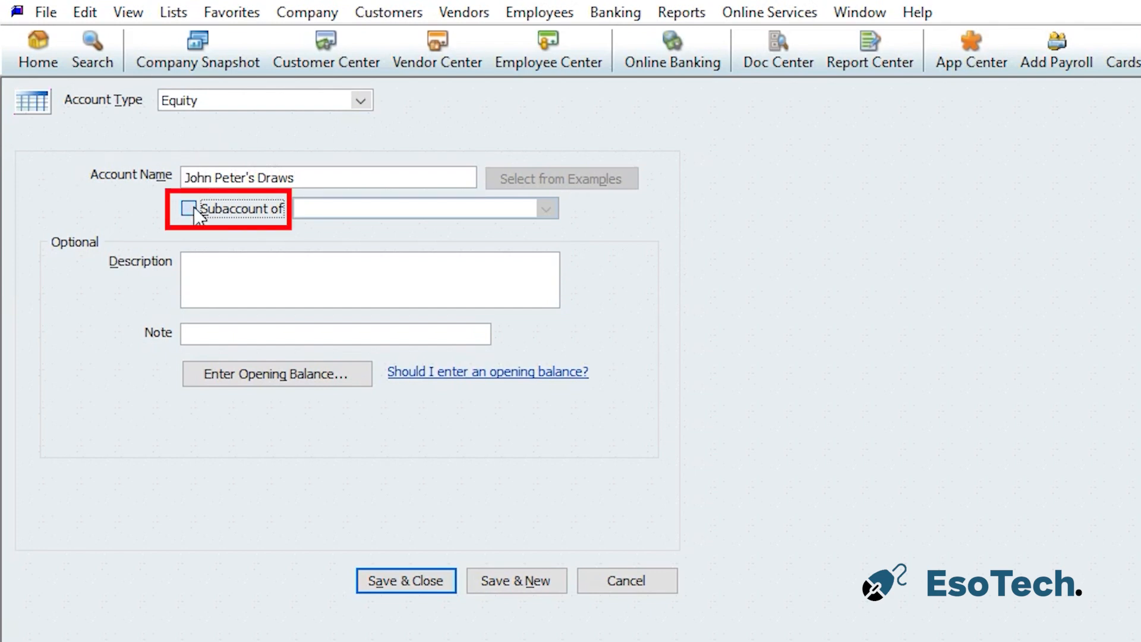
pyautogui.click(547, 210)
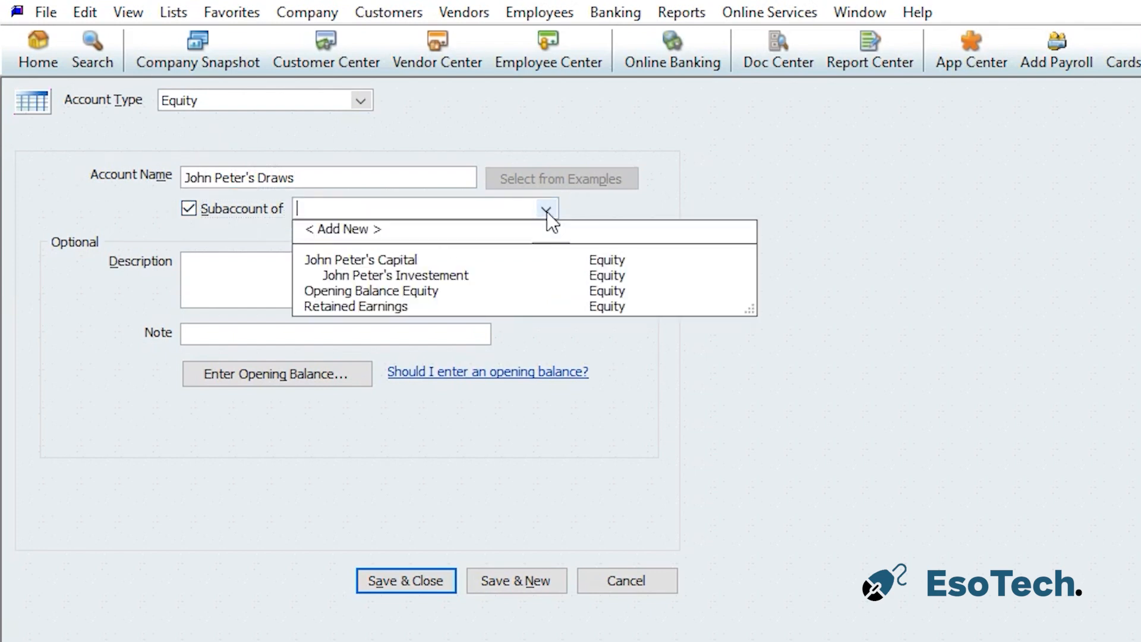
pyautogui.click(345, 261)
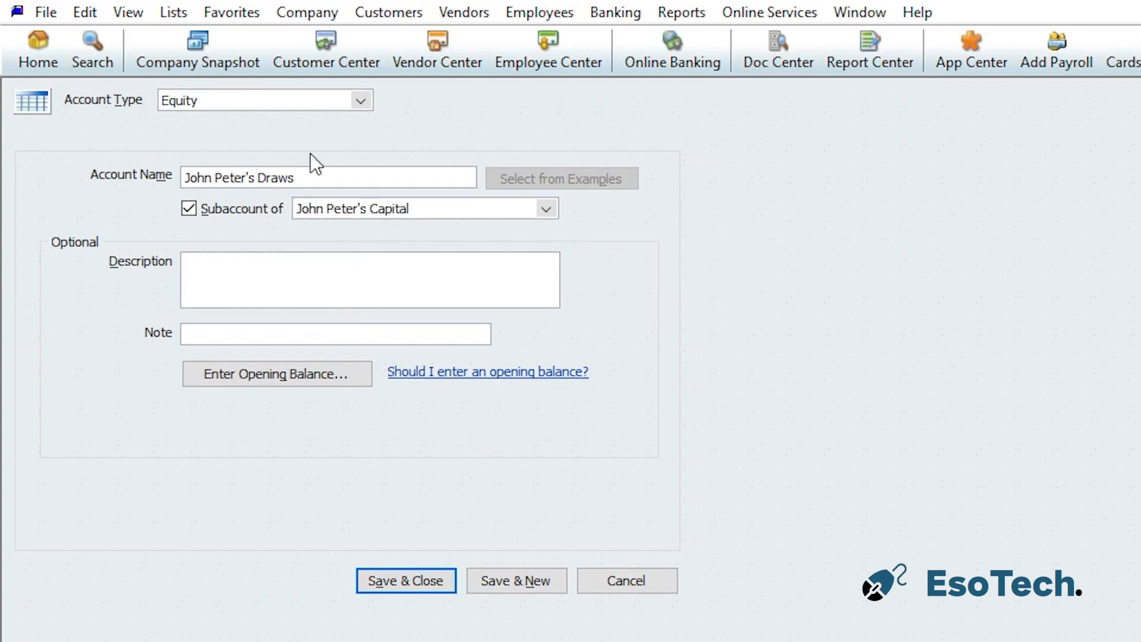
pyautogui.click(510, 581)
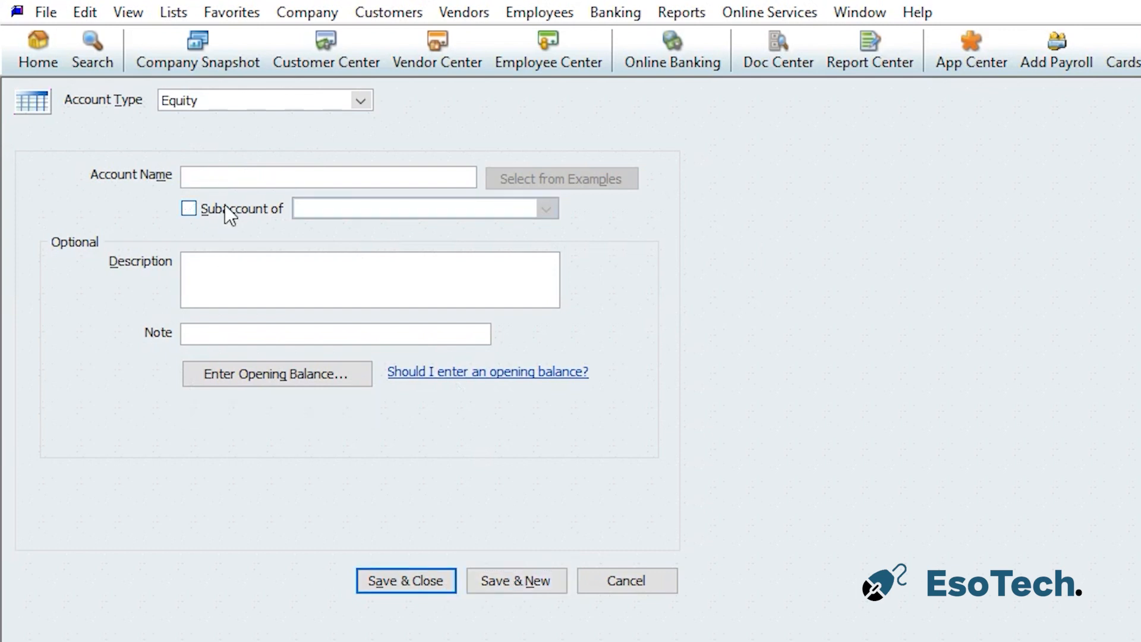
# Create an equity account for the second owner's Capital with no parent account, then save and start another
pyautogui.write('Mary J Capital')
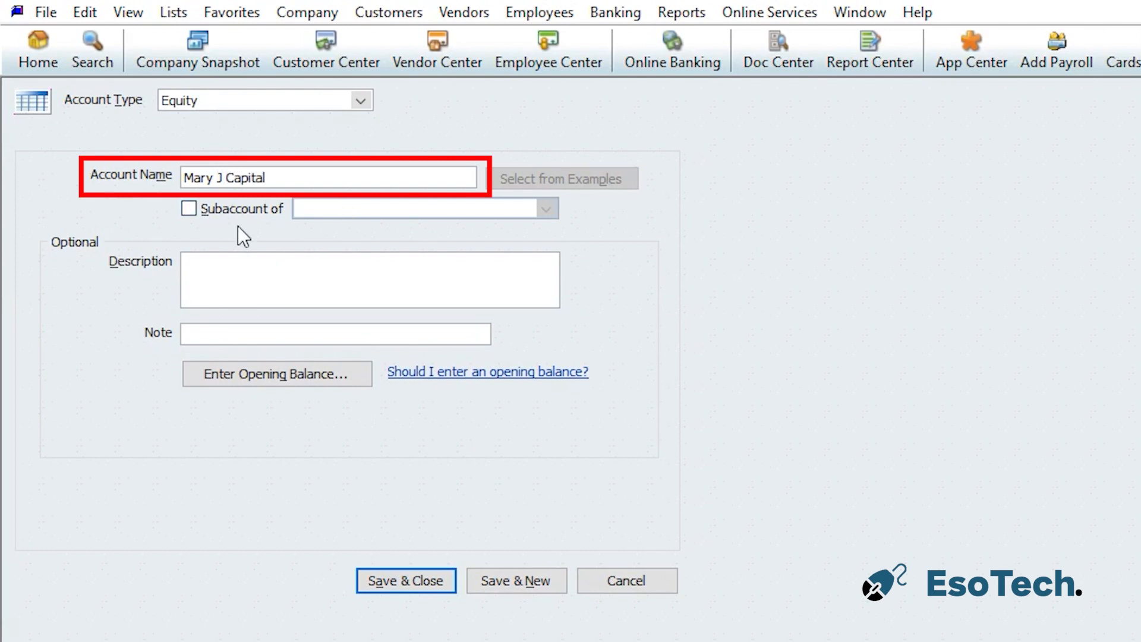
pyautogui.click(530, 584)
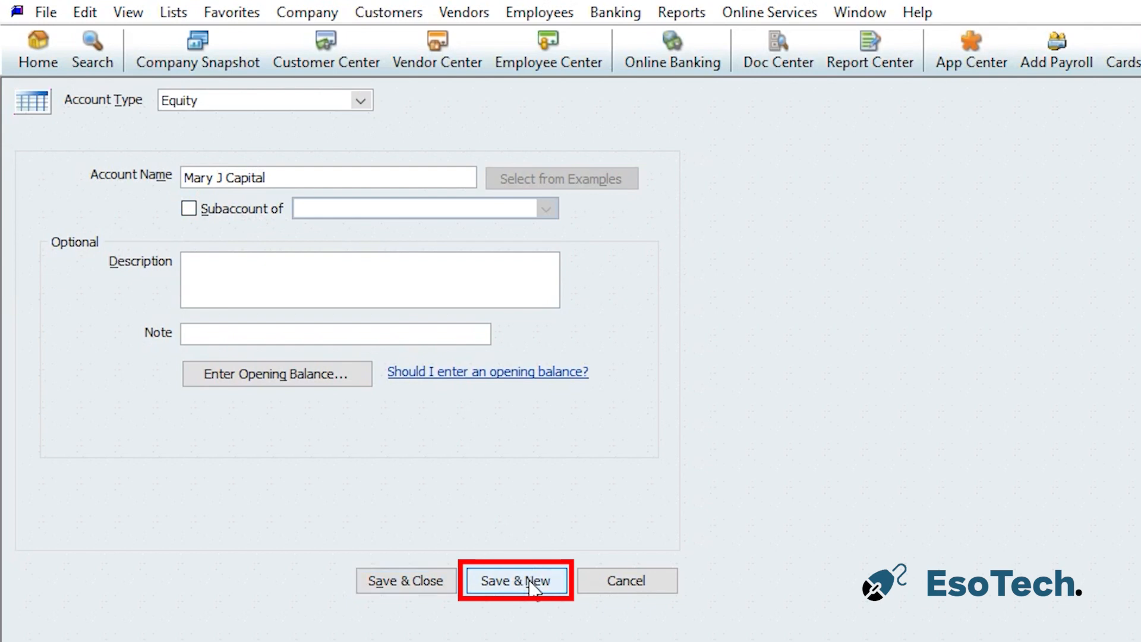
# Create the second owner's Investment account as a subaccount of that owner's Capital account, then save and start another
pyautogui.write('Mary J Investment')
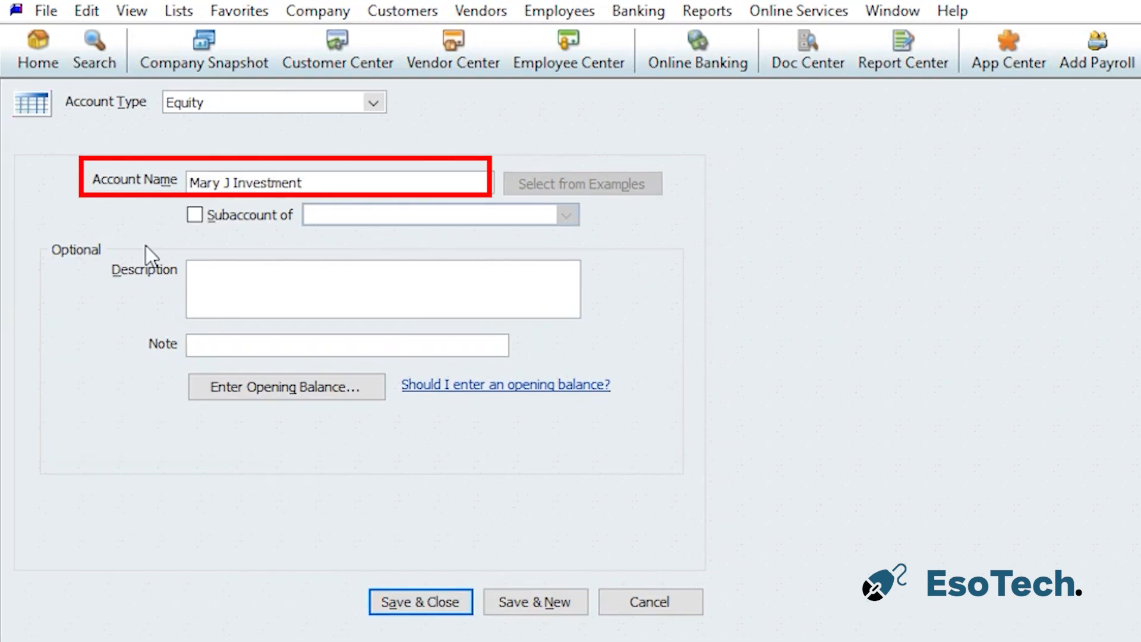
pyautogui.click(221, 218)
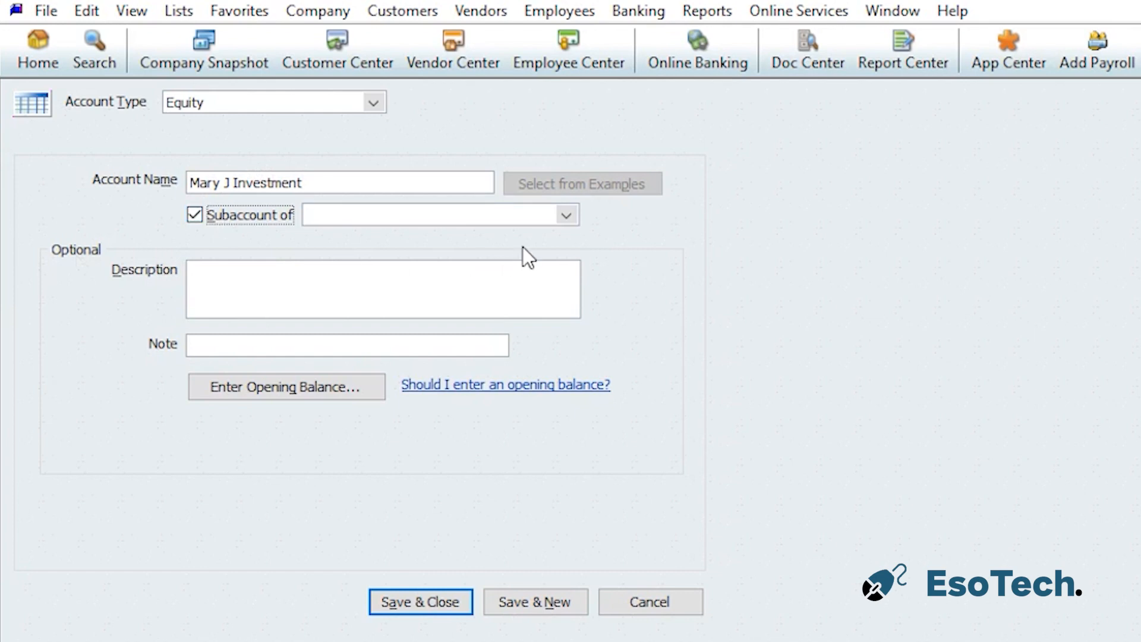
pyautogui.click(569, 220)
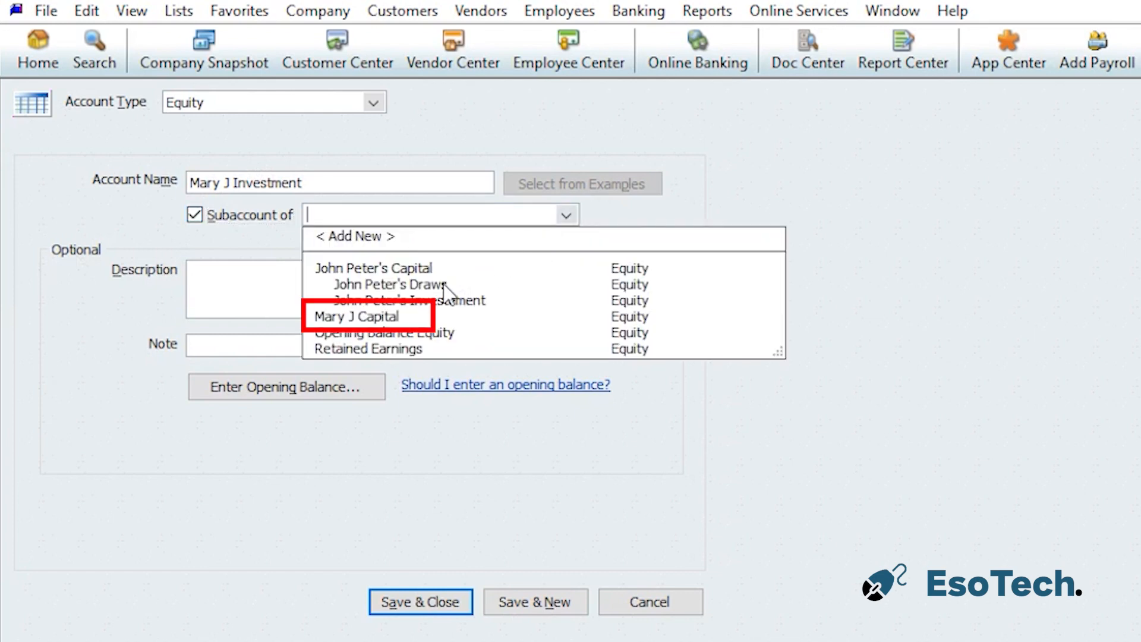
pyautogui.click(363, 318)
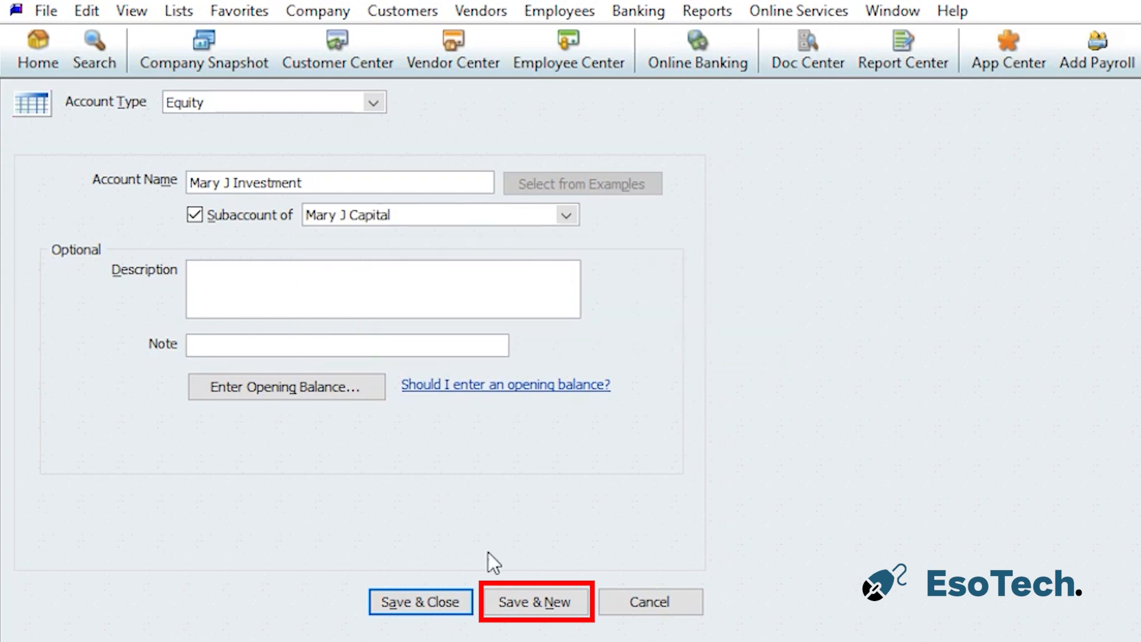
pyautogui.click(550, 602)
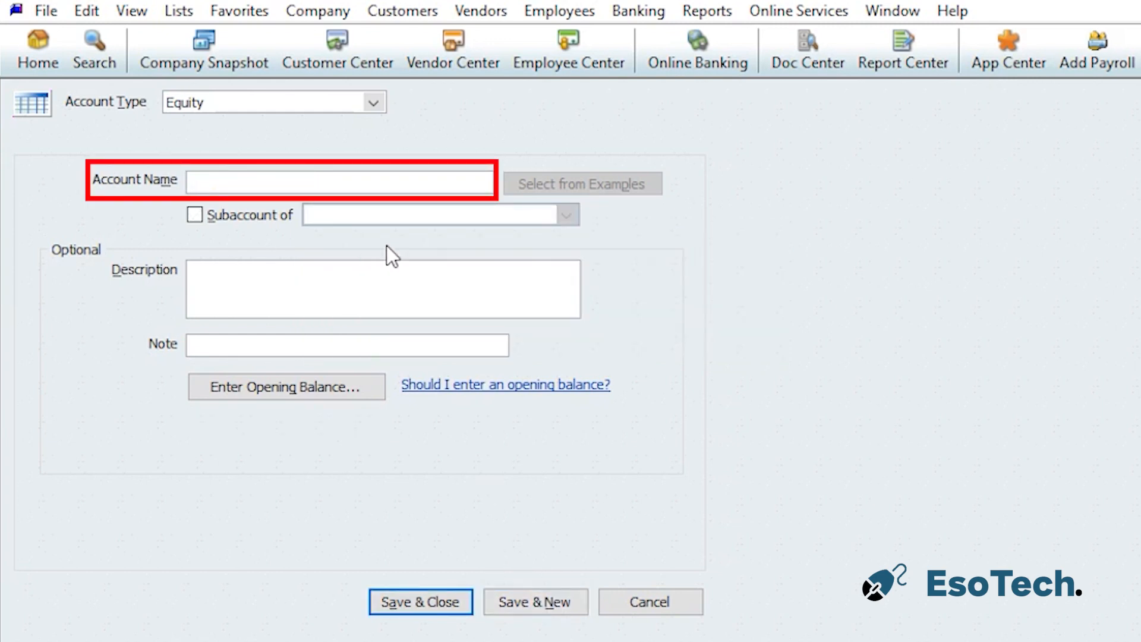
# Create the second owner's Draws account as a subaccount of that owner's Capital account, then save and start another
pyautogui.write('Mary J Draws')
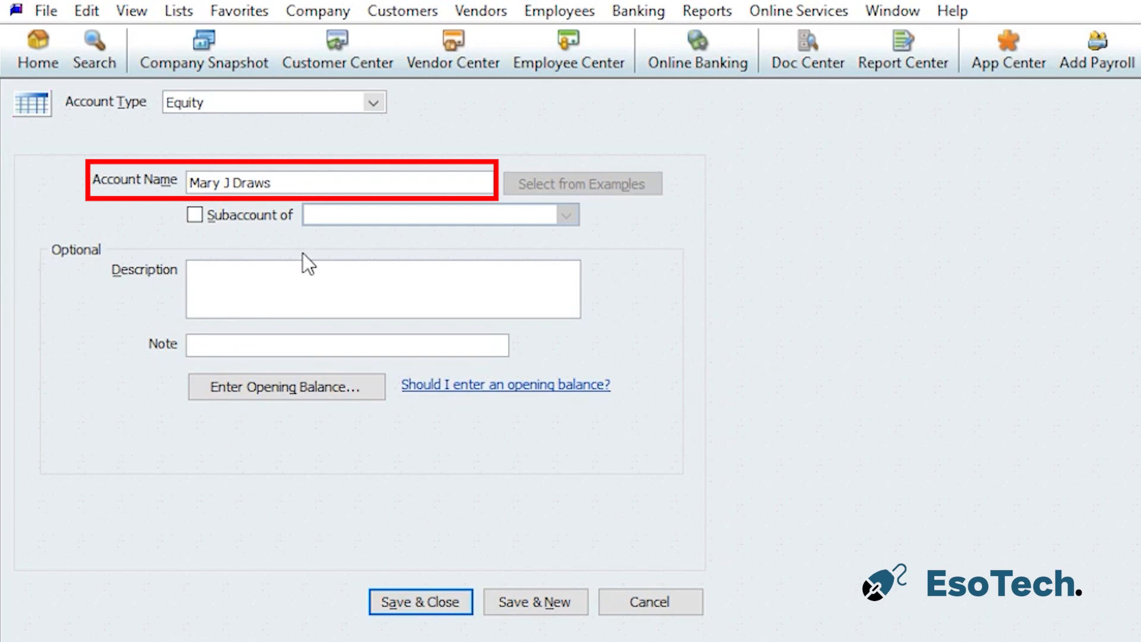
pyautogui.click(211, 214)
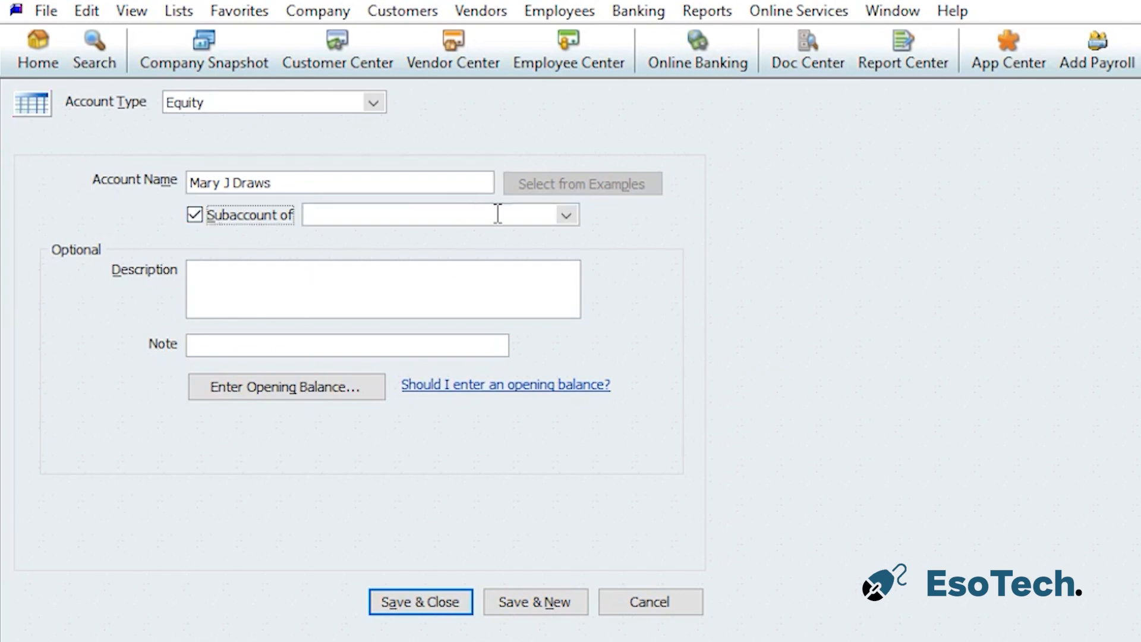
pyautogui.click(567, 215)
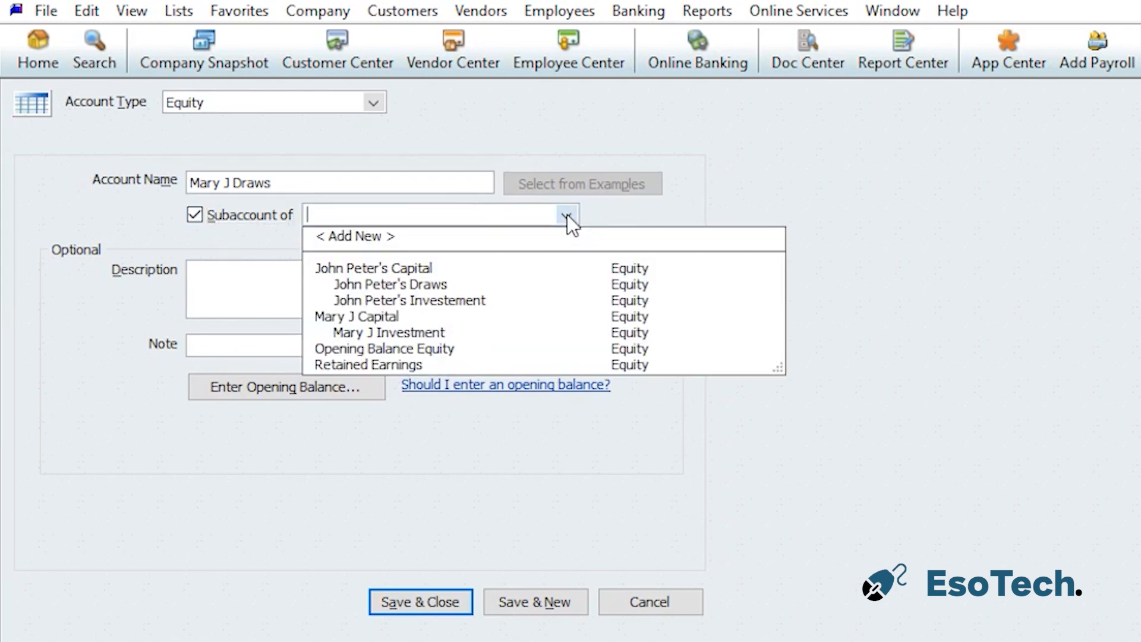
pyautogui.click(377, 318)
pyautogui.click(545, 605)
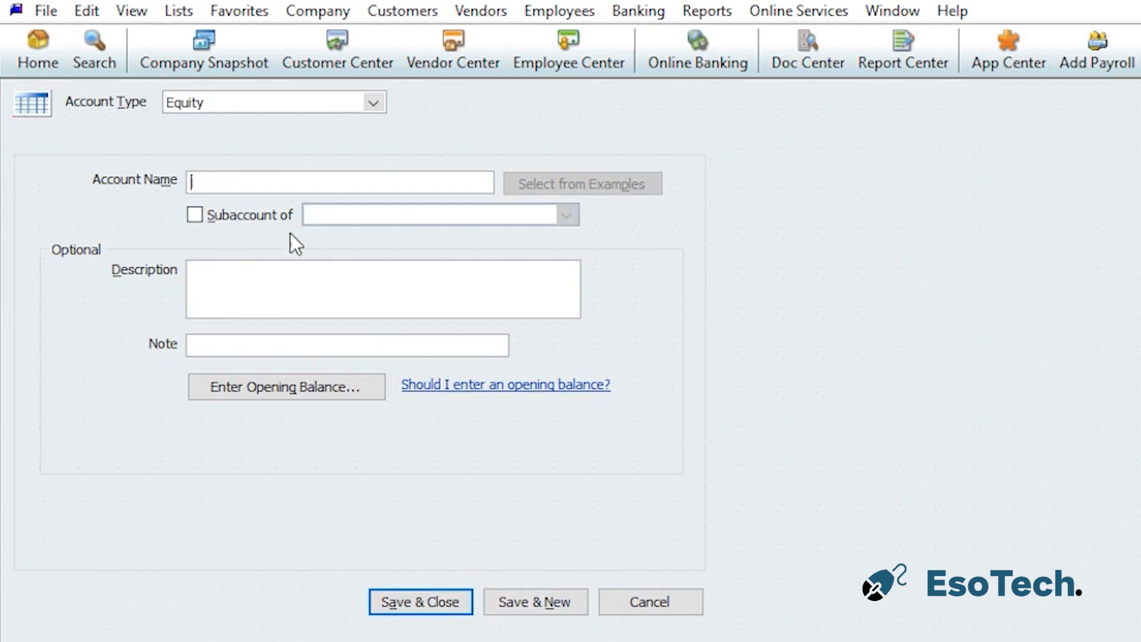
# Create an equity account for the third owner's Capital with no parent account, then save and start another
pyautogui.write('John Do')
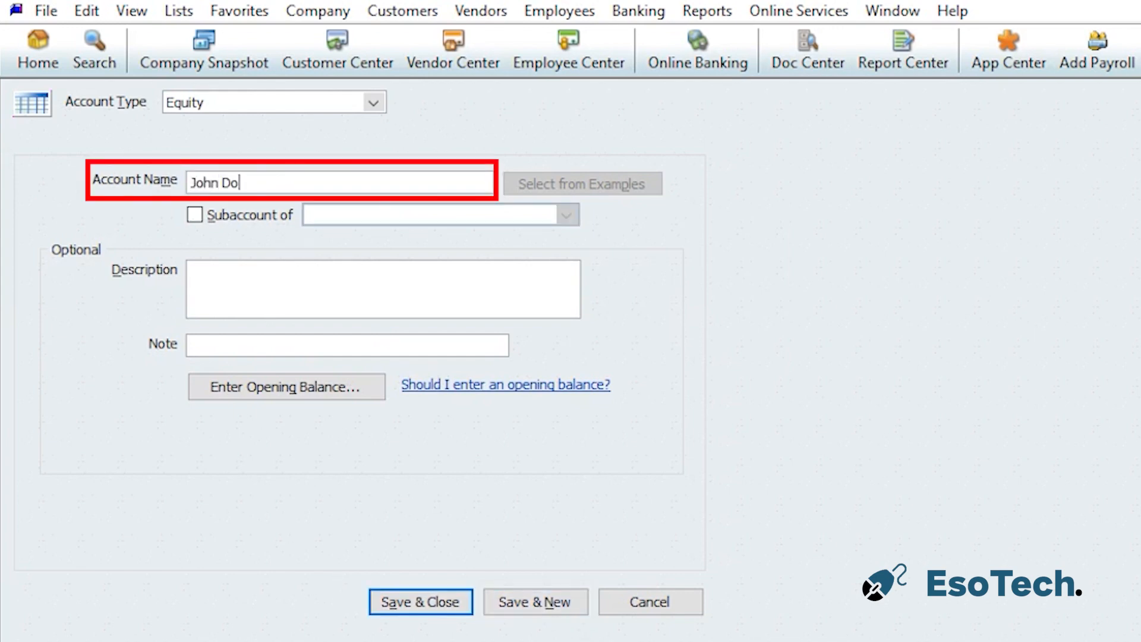
pyautogui.write('e Capital')
pyautogui.click(547, 602)
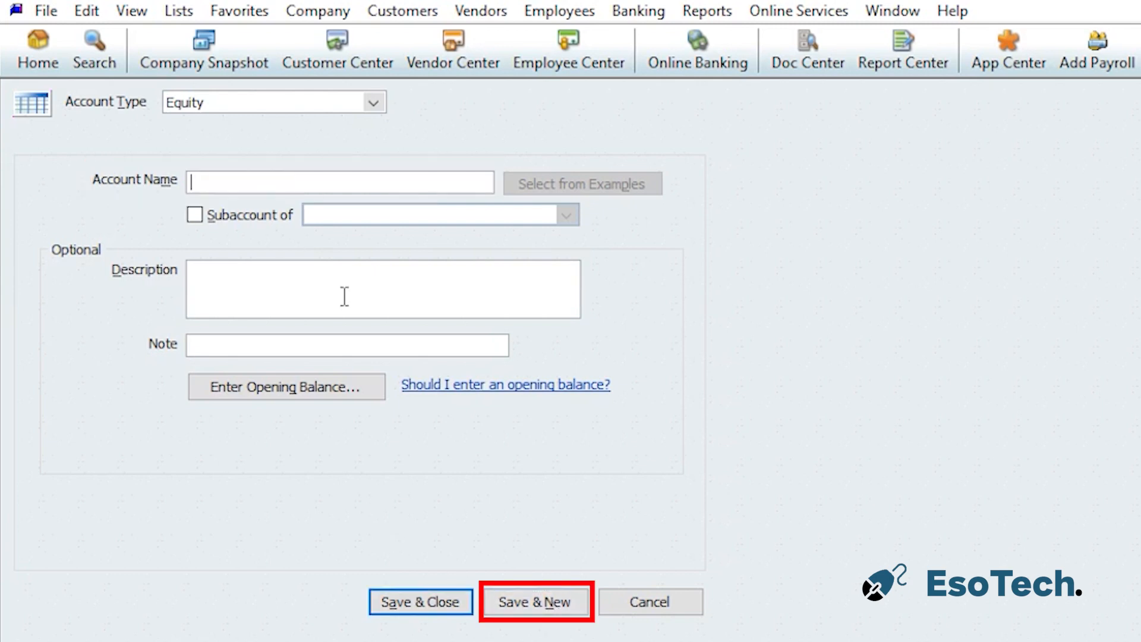
# Create the third owner's Investment account as a subaccount of that owner's Capital account, then save and start another
pyautogui.write('J')
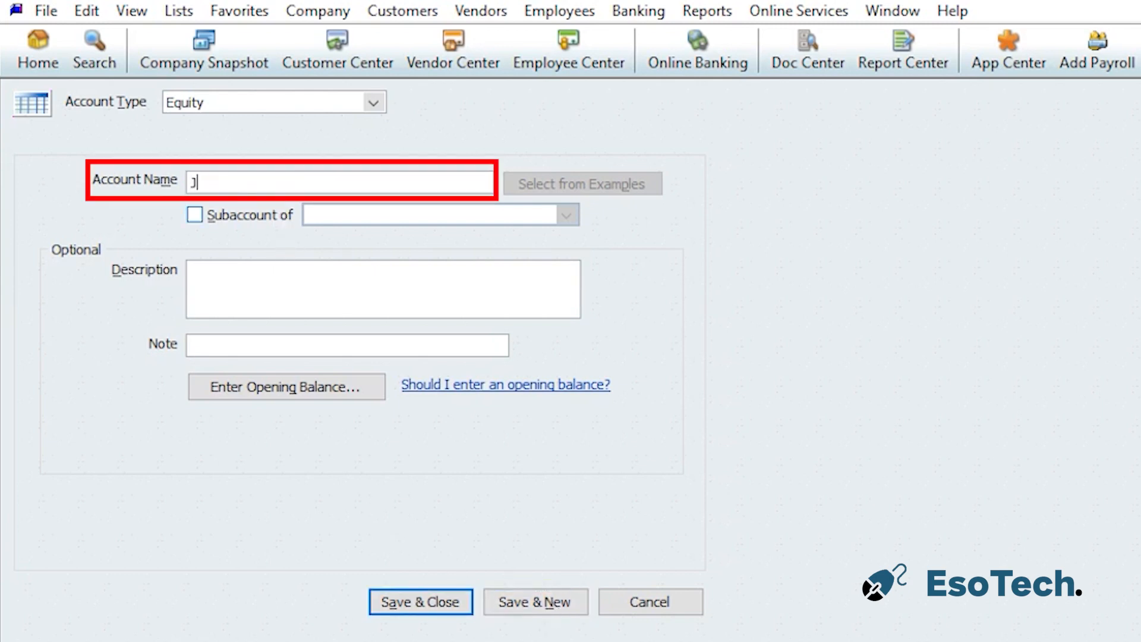
pyautogui.write('ohn Doe Investment')
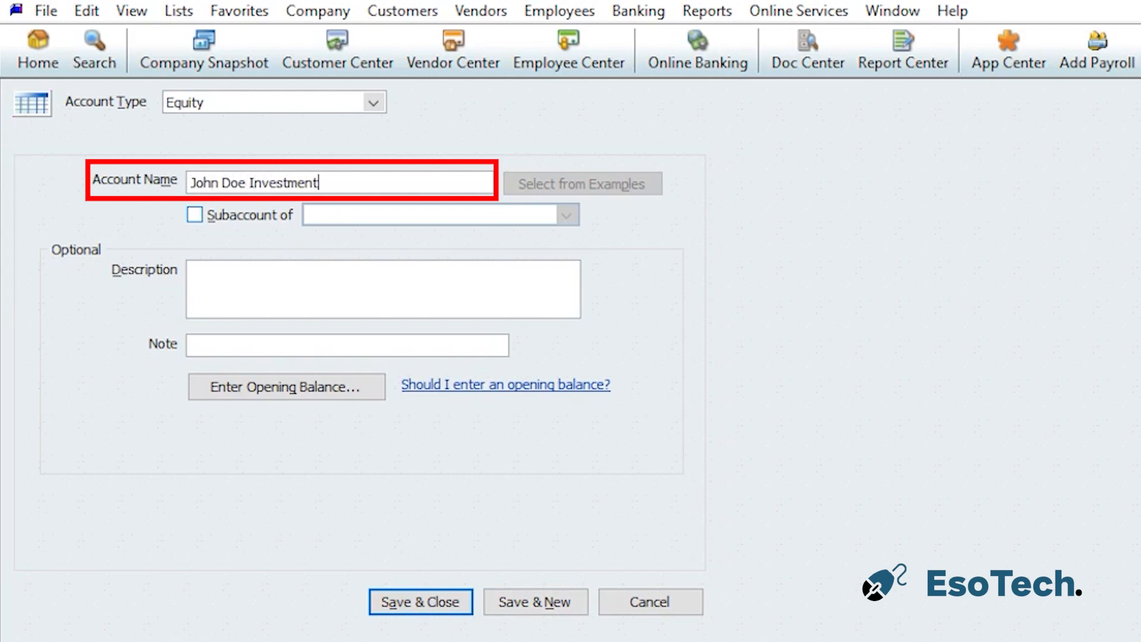
pyautogui.click(243, 212)
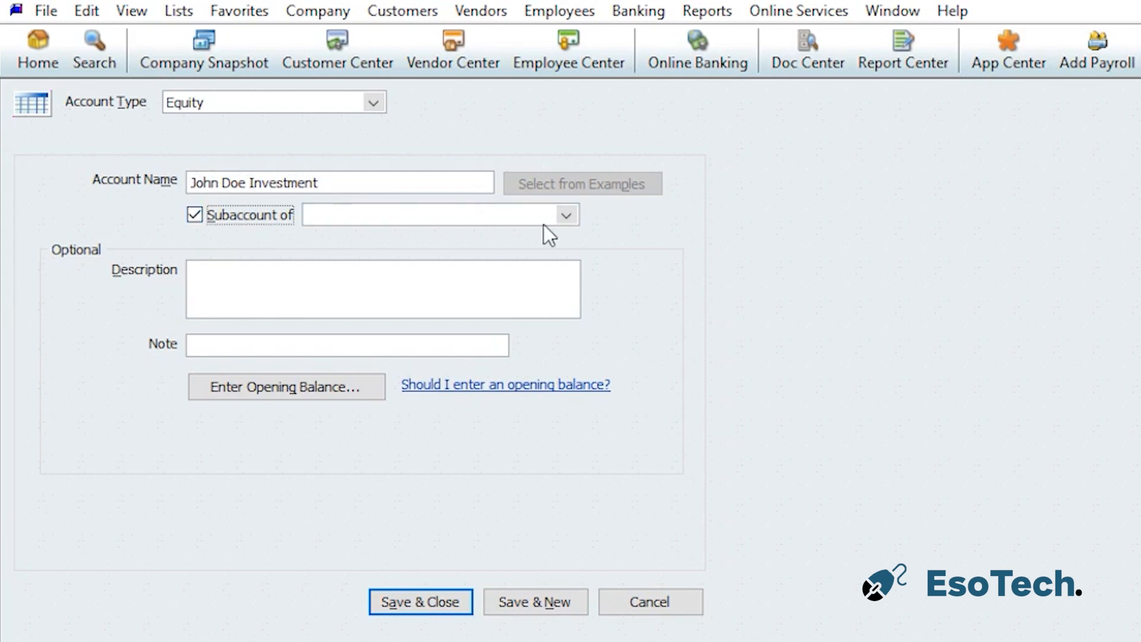
pyautogui.click(566, 217)
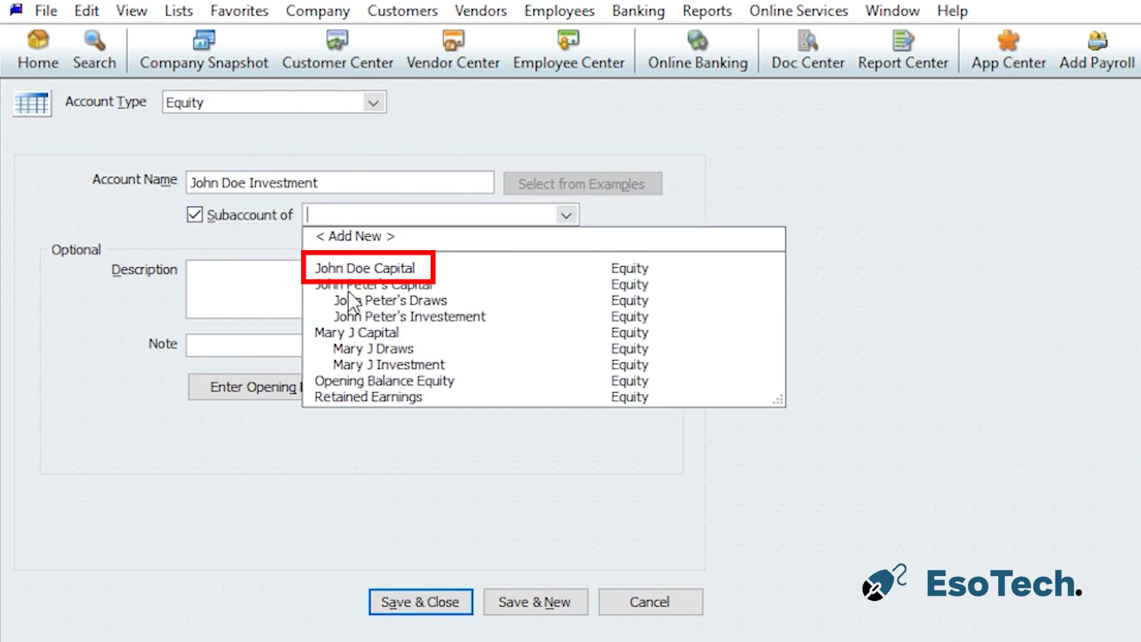
pyautogui.click(379, 271)
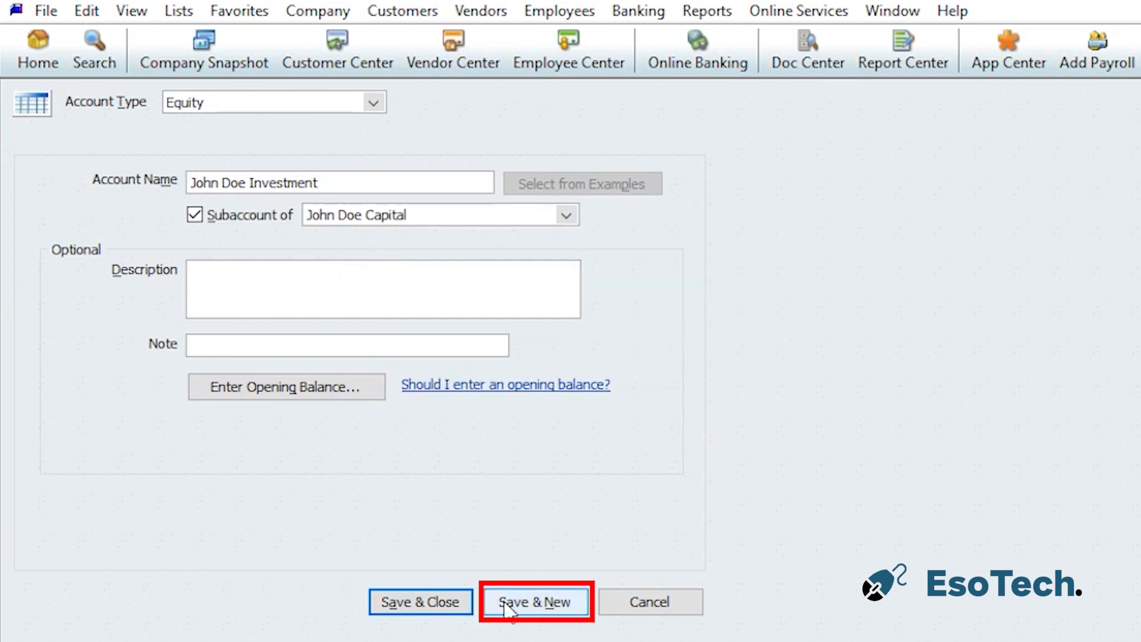
pyautogui.click(504, 601)
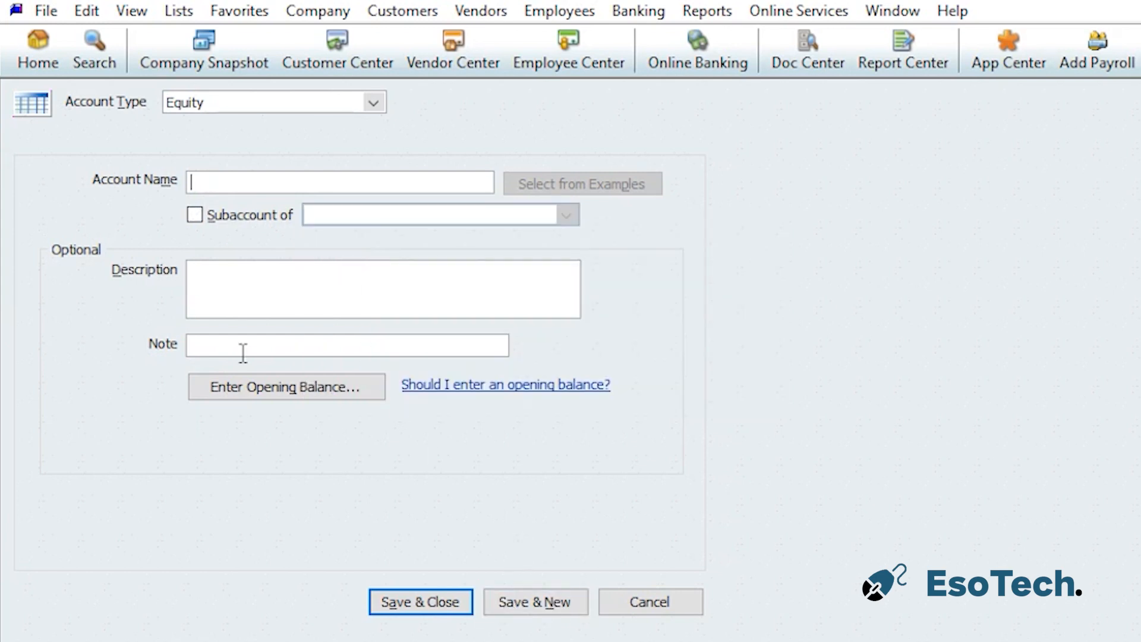
# Create the third owner's Draws account as a subaccount of that owner's Capital account, then save and close
pyautogui.write('John Dow')
pyautogui.press('BackSpace')
pyautogui.write('e Draws')
pyautogui.click(217, 215)
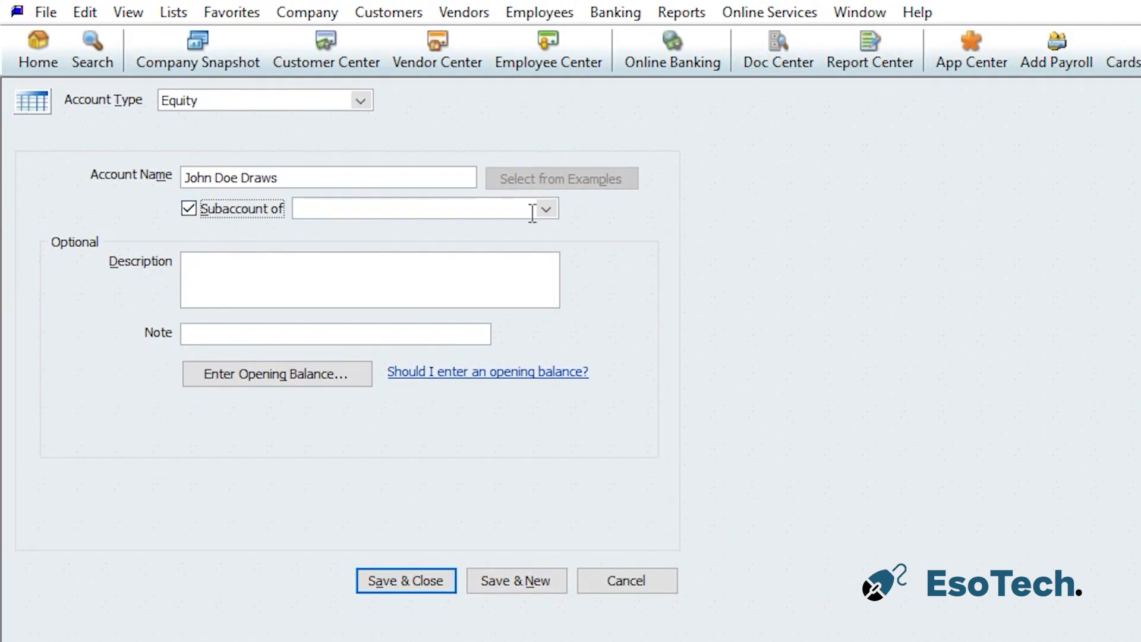
pyautogui.click(551, 210)
pyautogui.click(420, 257)
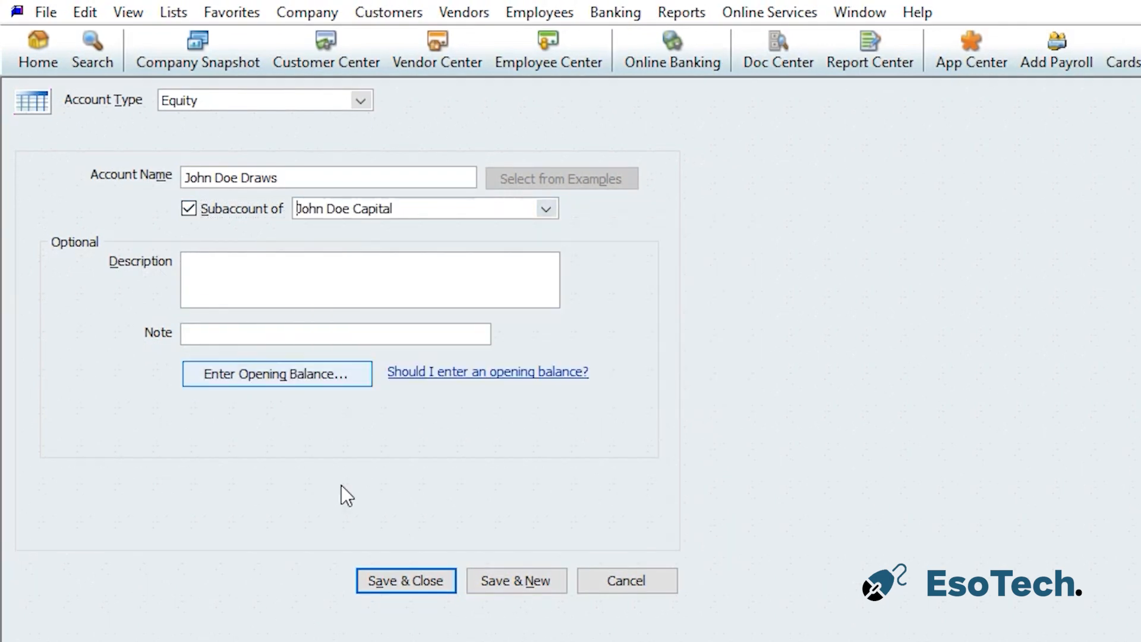
pyautogui.click(418, 576)
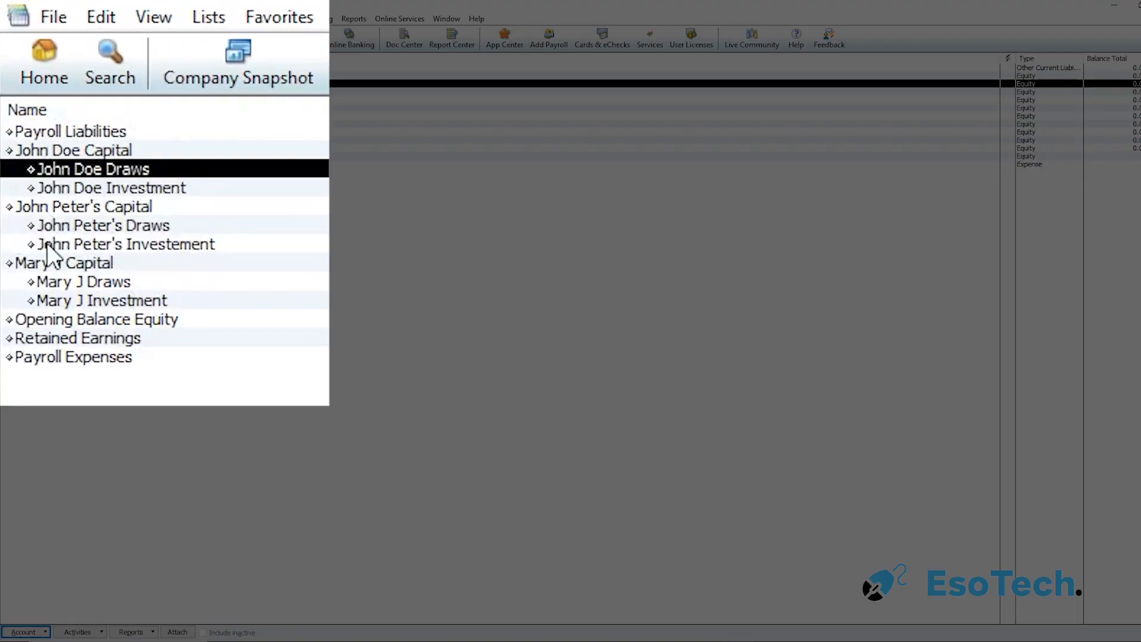
# Review each Capital account and its Draws and Investment subaccounts in the Chart of Accounts
pyautogui.click(65, 153)
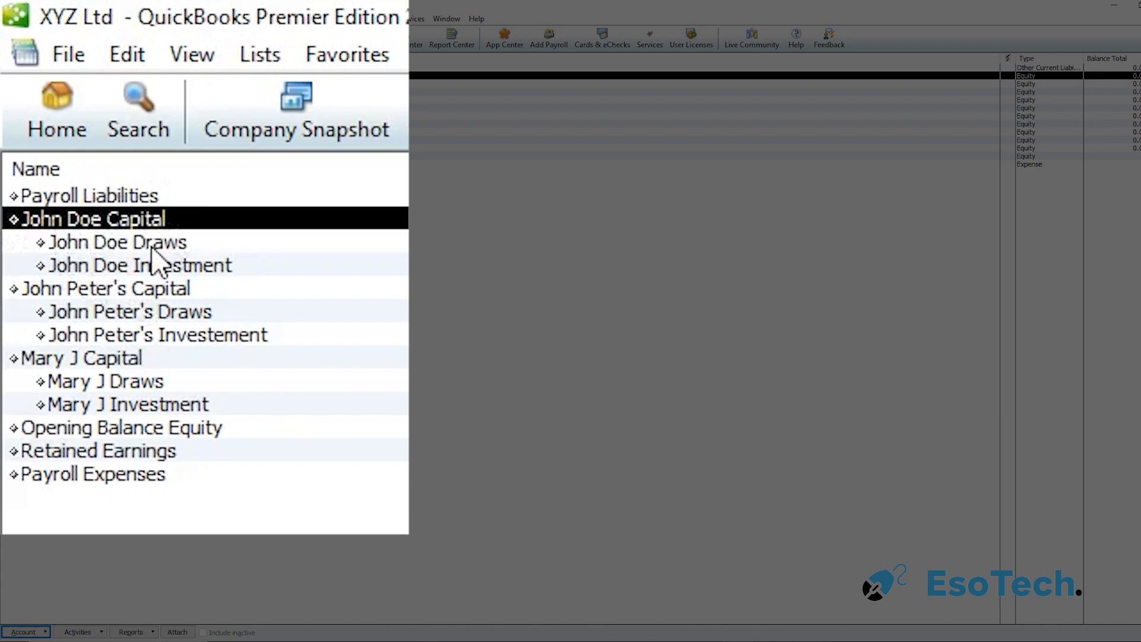
pyautogui.click(153, 245)
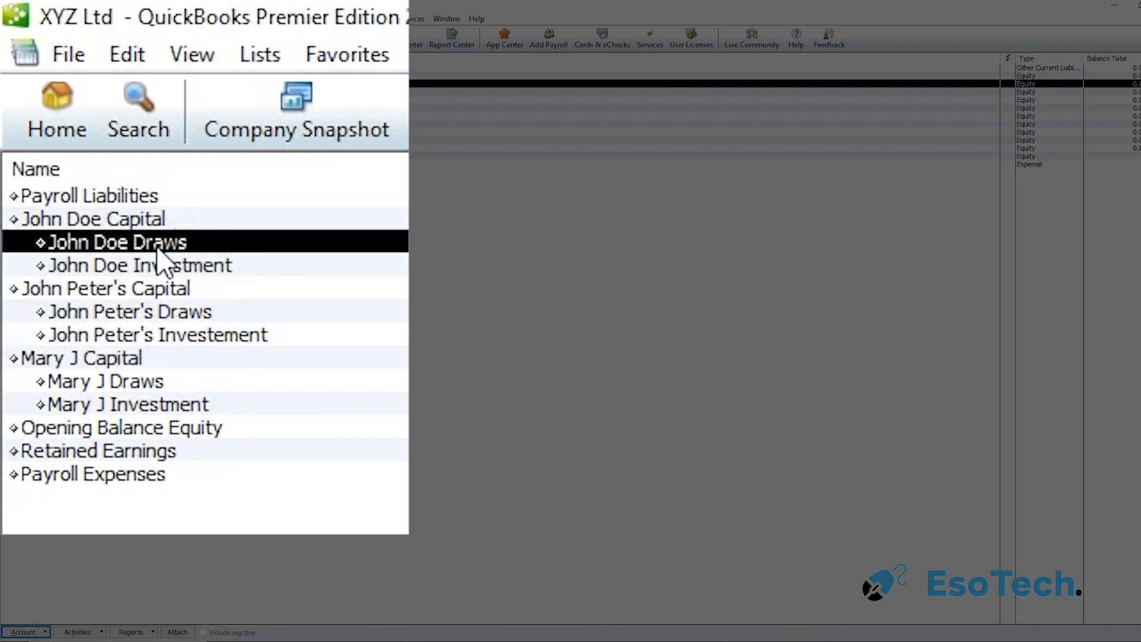
pyautogui.click(176, 267)
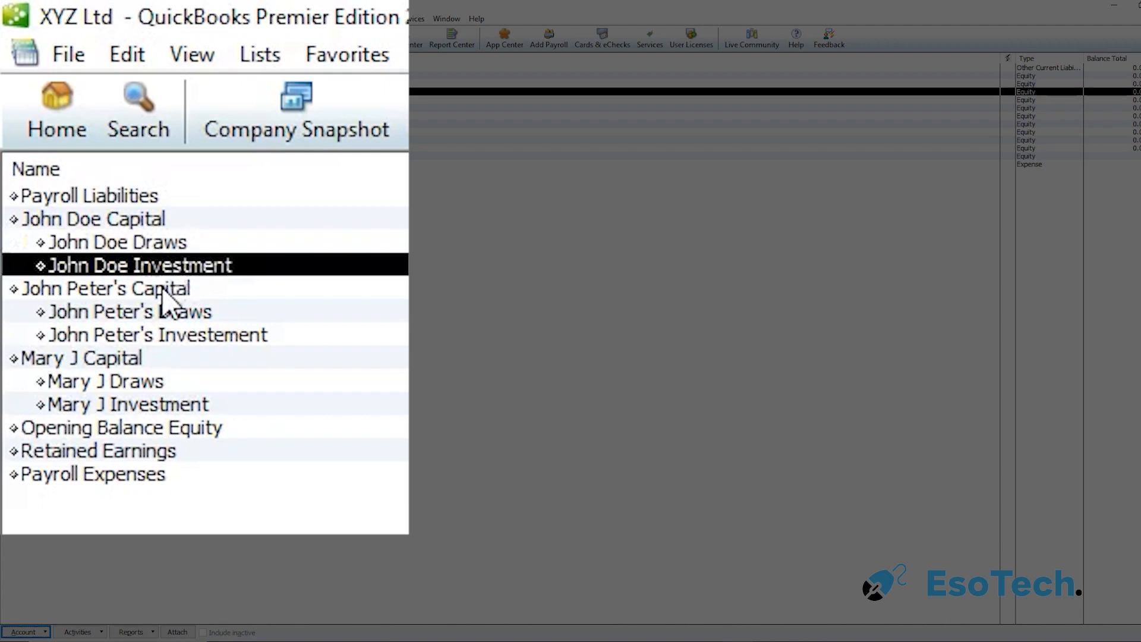
pyautogui.click(164, 289)
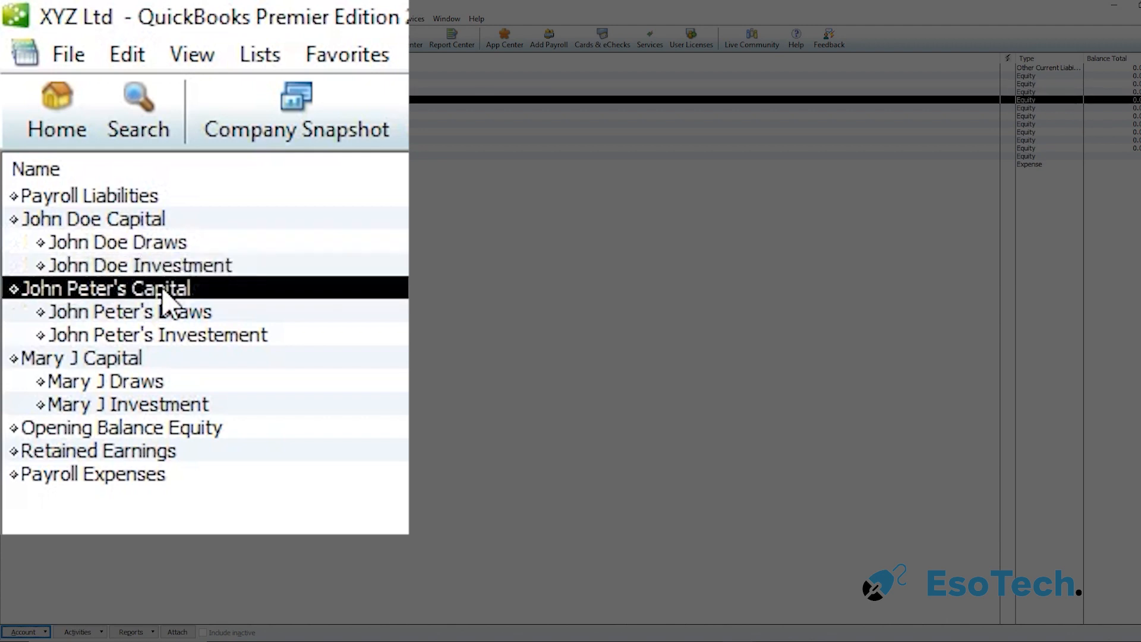
pyautogui.click(162, 313)
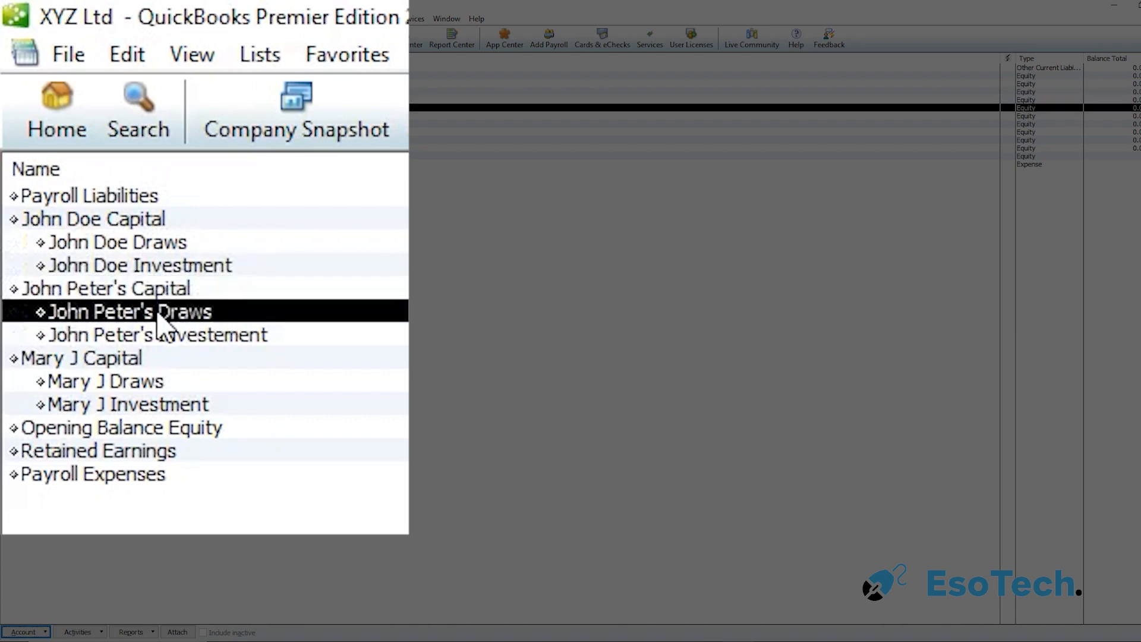
pyautogui.click(162, 337)
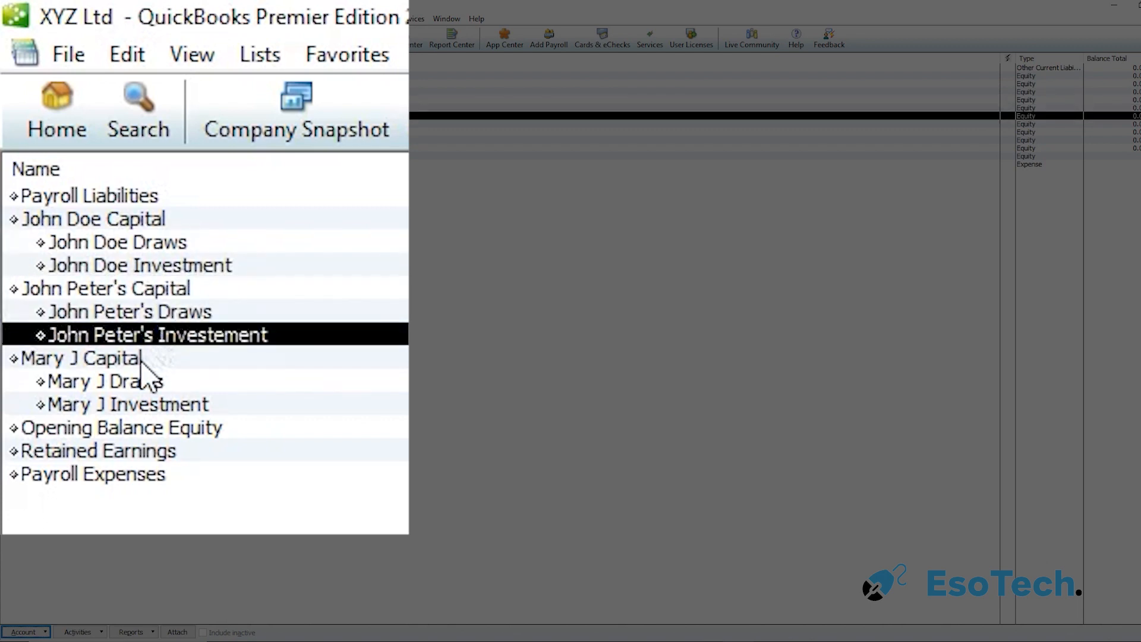
pyautogui.click(142, 360)
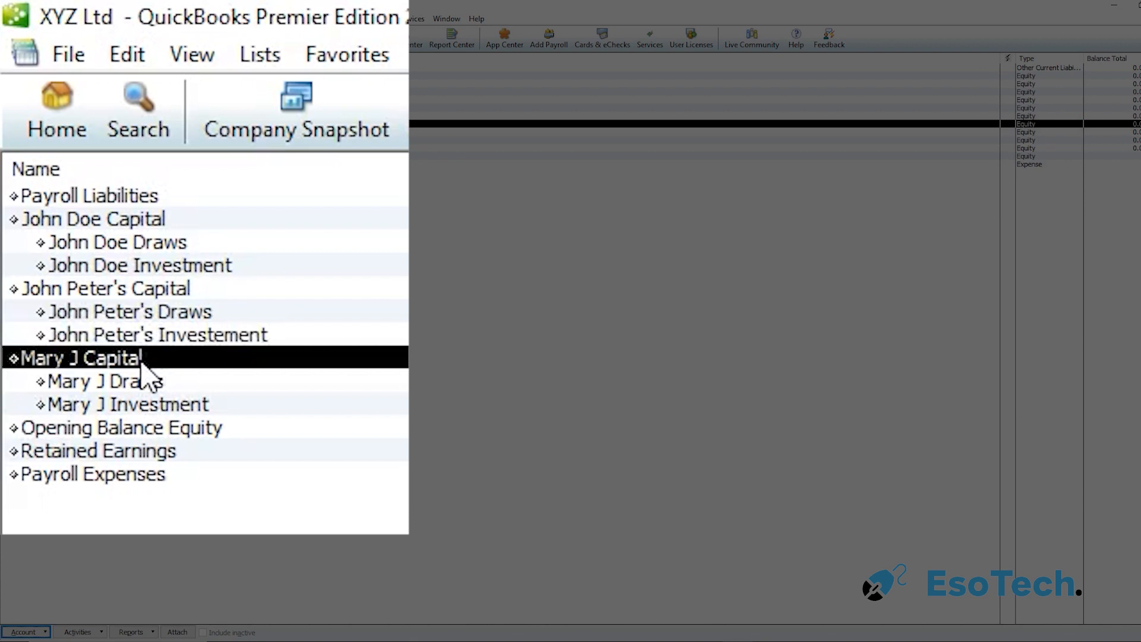
pyautogui.click(149, 388)
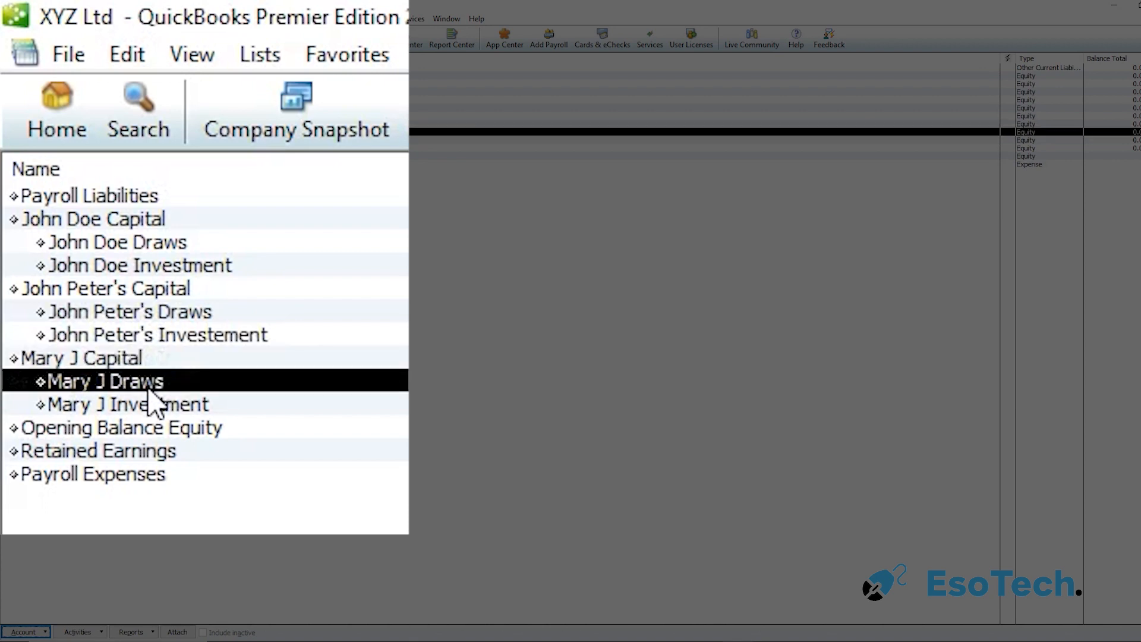
pyautogui.click(157, 404)
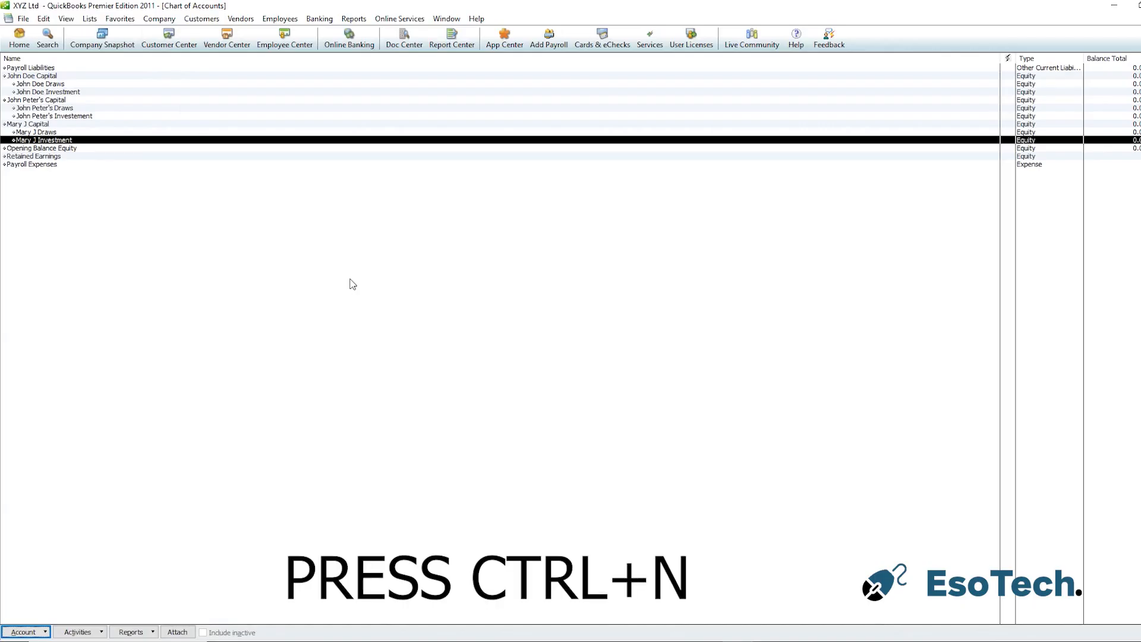
# Create a new Bank account named Equity Bank, save and close it, and decline online services setup
pyautogui.hotkey('ctrl', 'n')
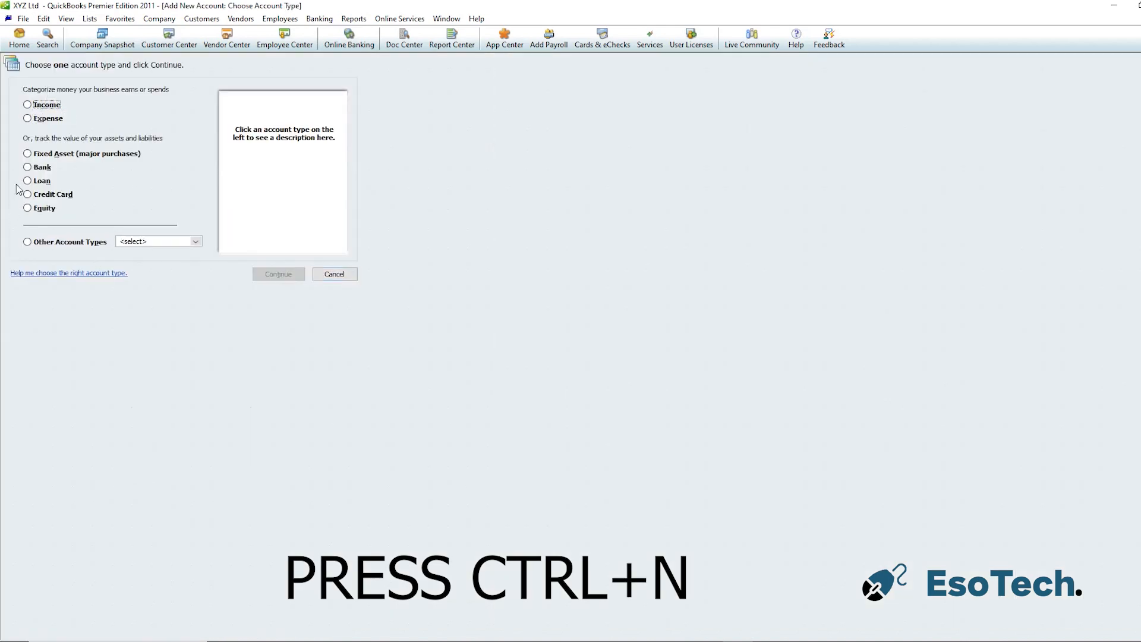
pyautogui.click(29, 167)
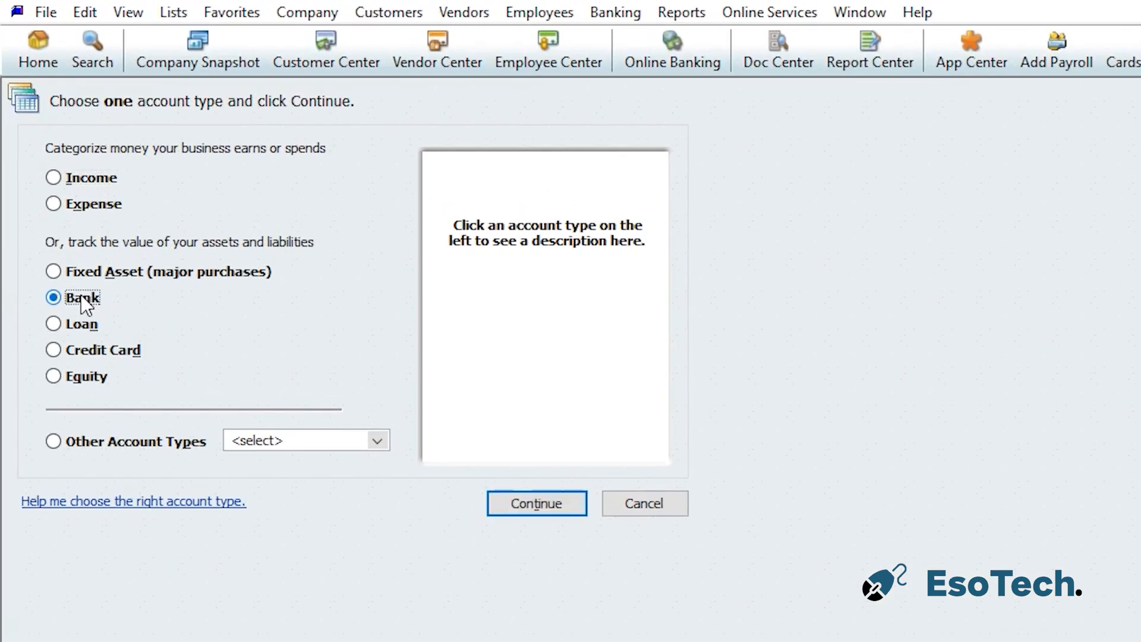
pyautogui.click(535, 504)
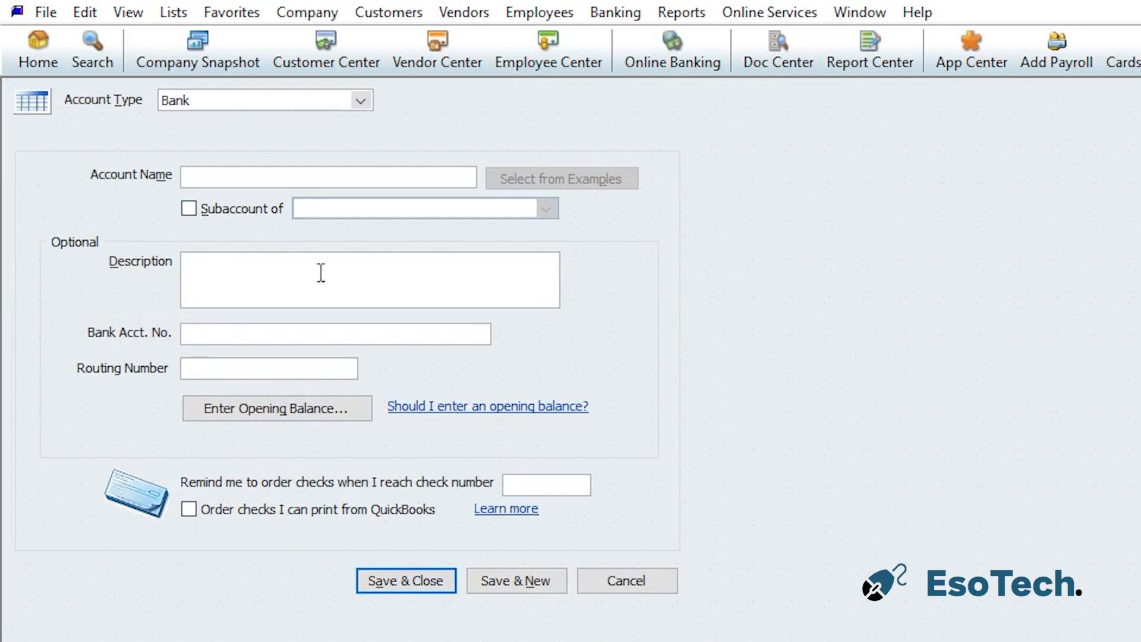
pyautogui.write('Equi')
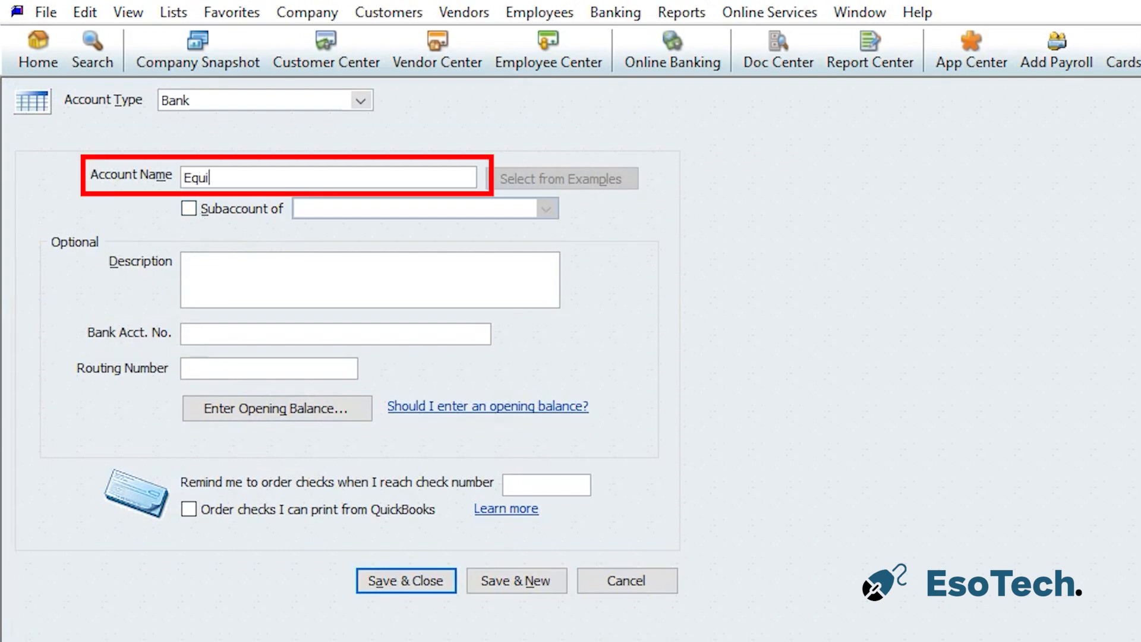
pyautogui.write('ty Bank')
pyautogui.click(400, 571)
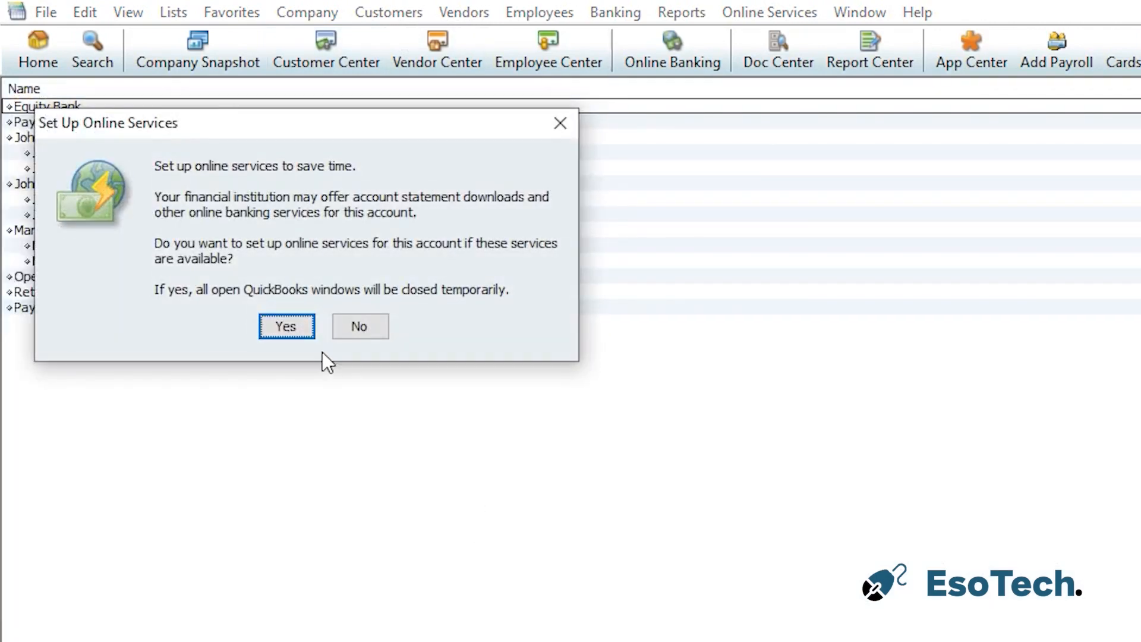
pyautogui.click(354, 328)
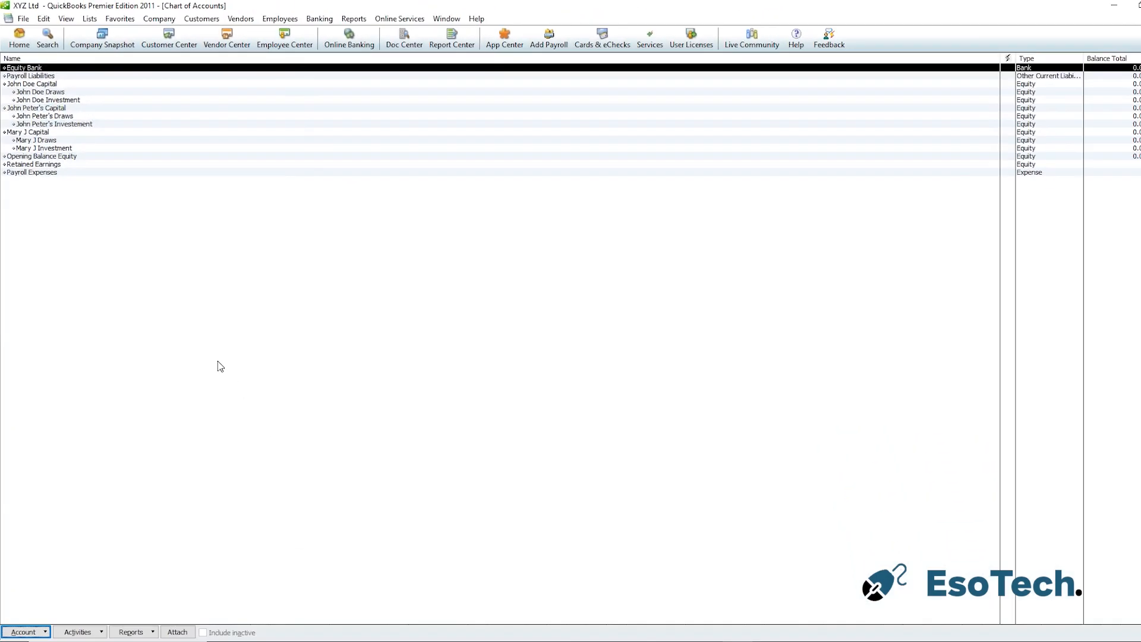
# Close the Chart of Accounts and open a new general journal entry, dismissing the numbering notice
pyautogui.press('Escape')
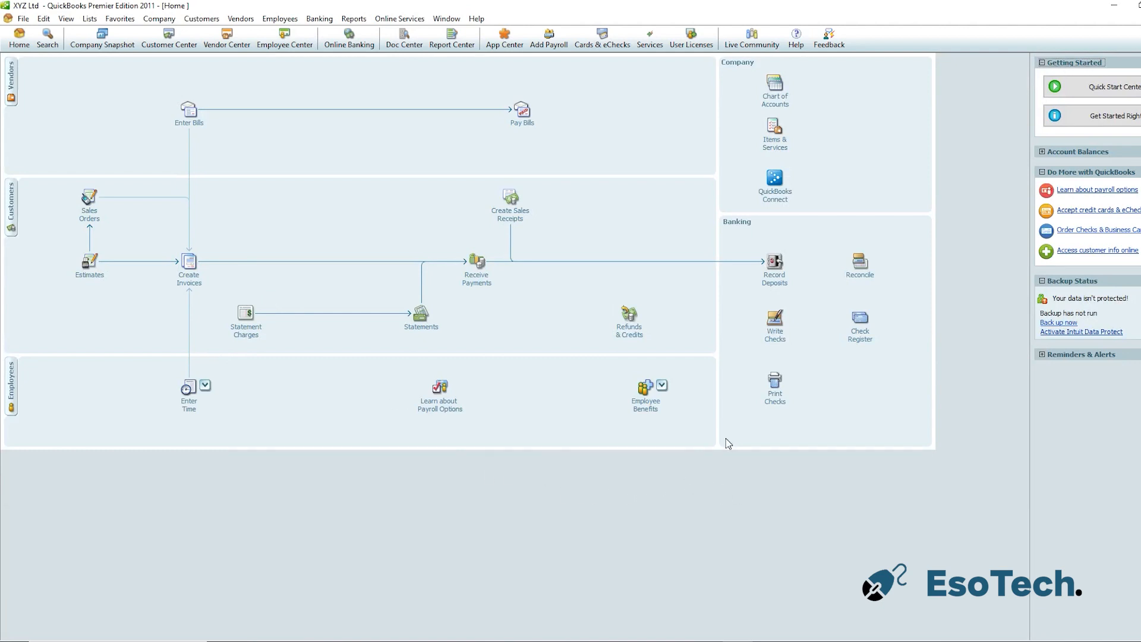
pyautogui.click(158, 19)
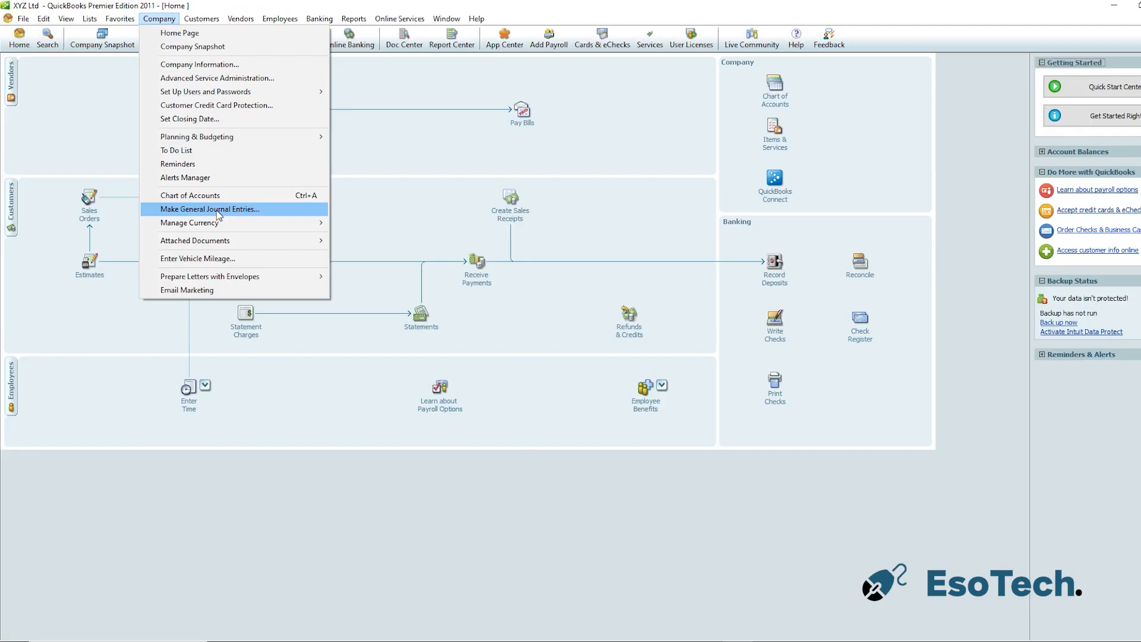
pyautogui.click(279, 387)
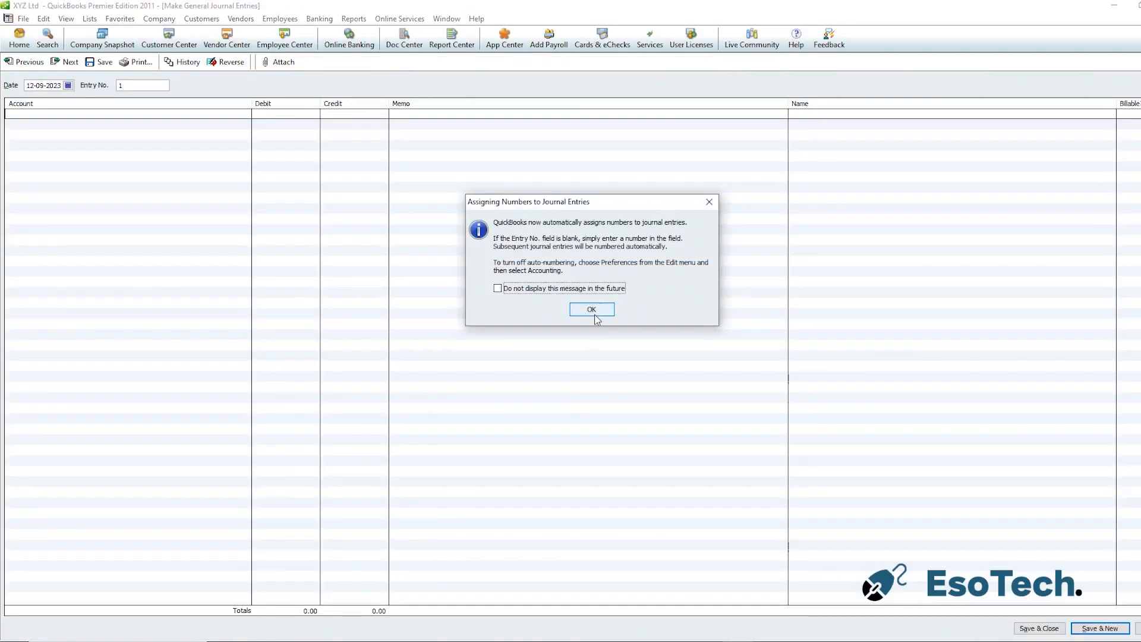
pyautogui.click(595, 309)
# Set the journal entry's first line account to Equity Bank
pyautogui.click(78, 115)
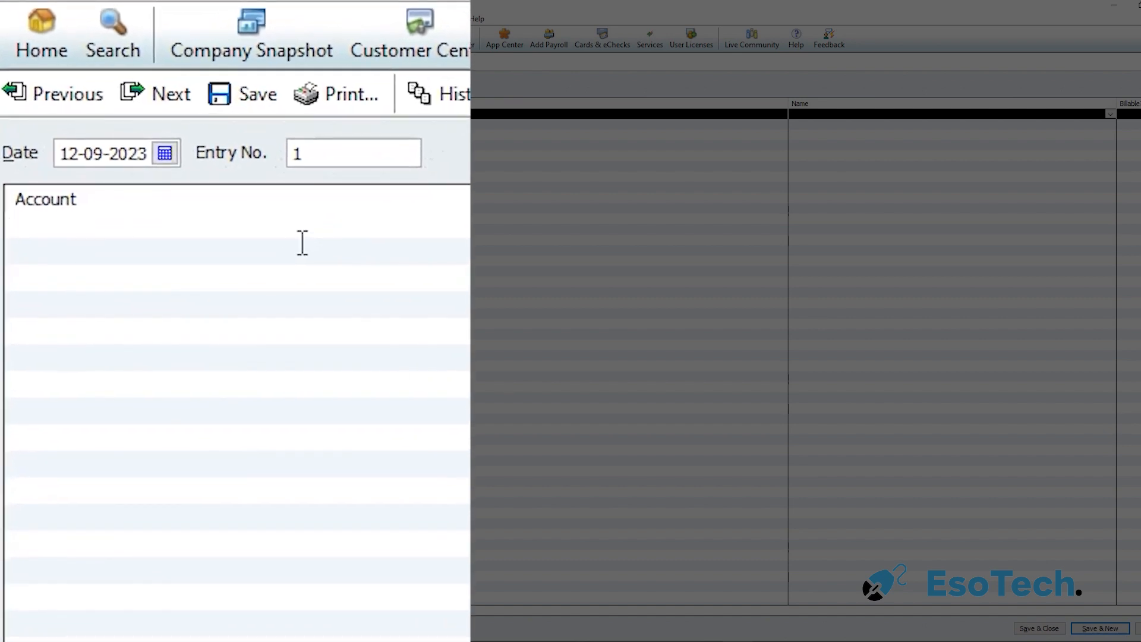
pyautogui.write('Equity Bank')
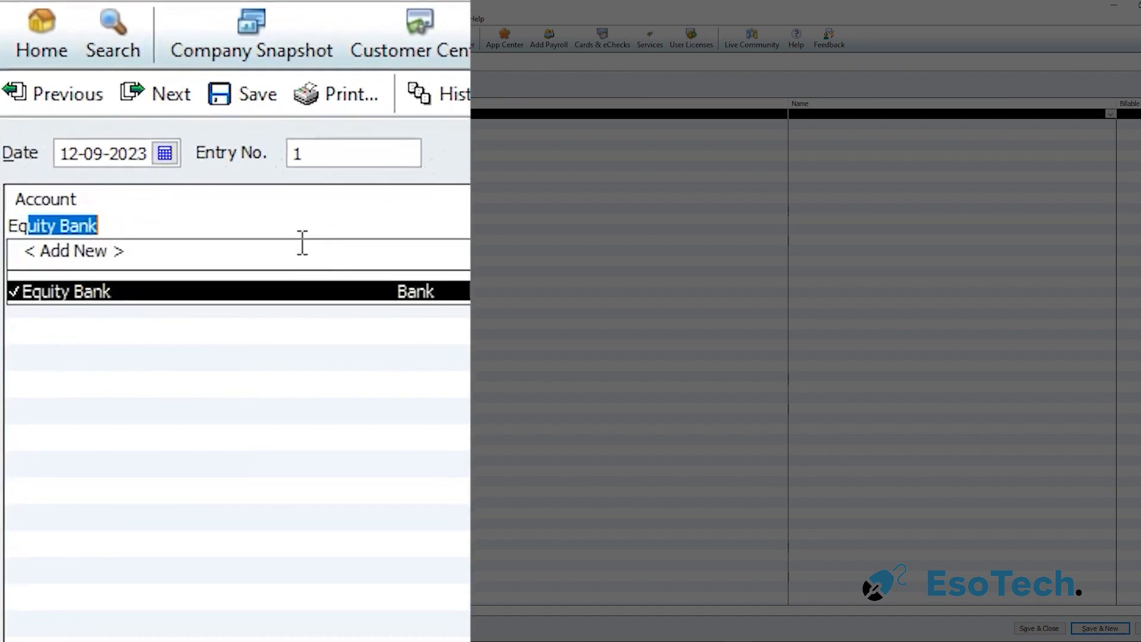
pyautogui.click(309, 294)
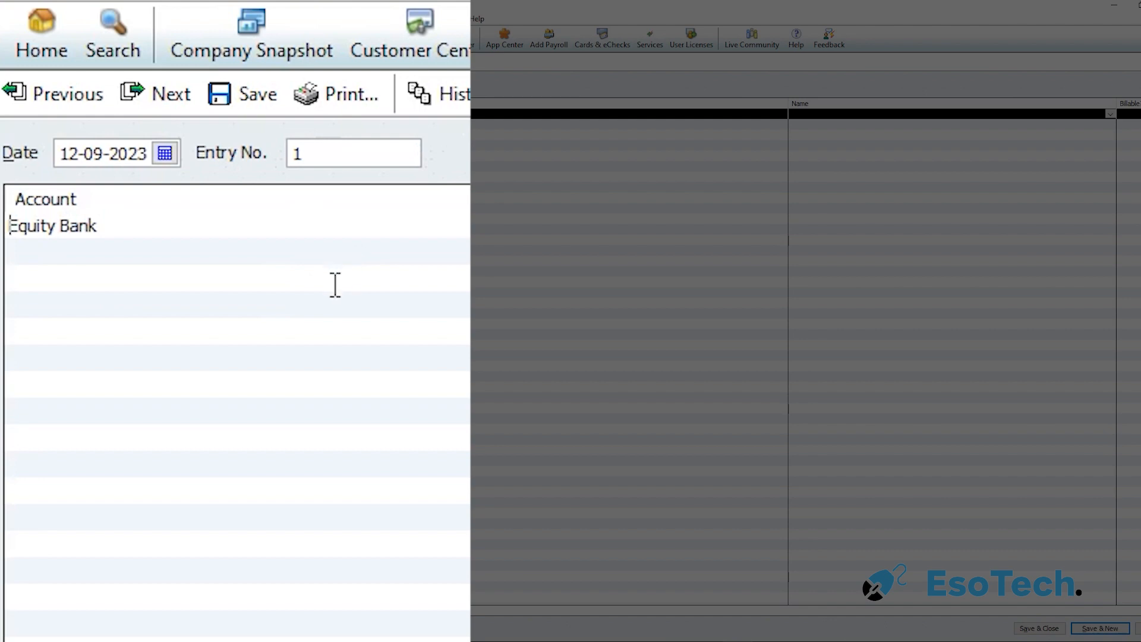
pyautogui.click(299, 259)
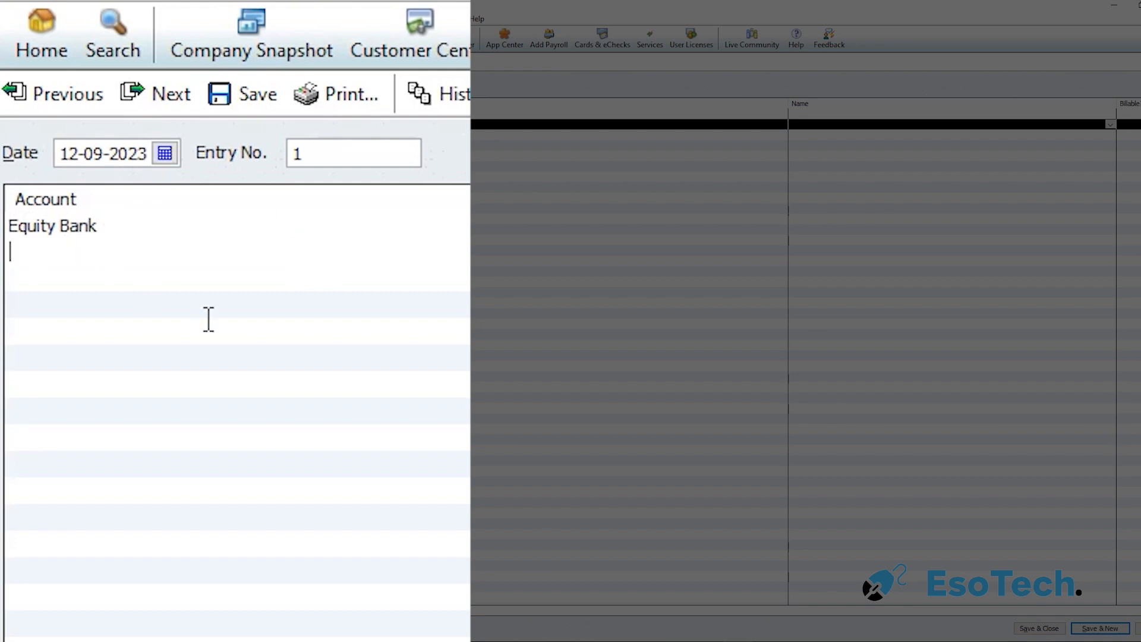
# Set the second line's account to the third owner's Investment subaccount and debit 20000 on the Equity Bank line
pyautogui.write('John Doe Capital')
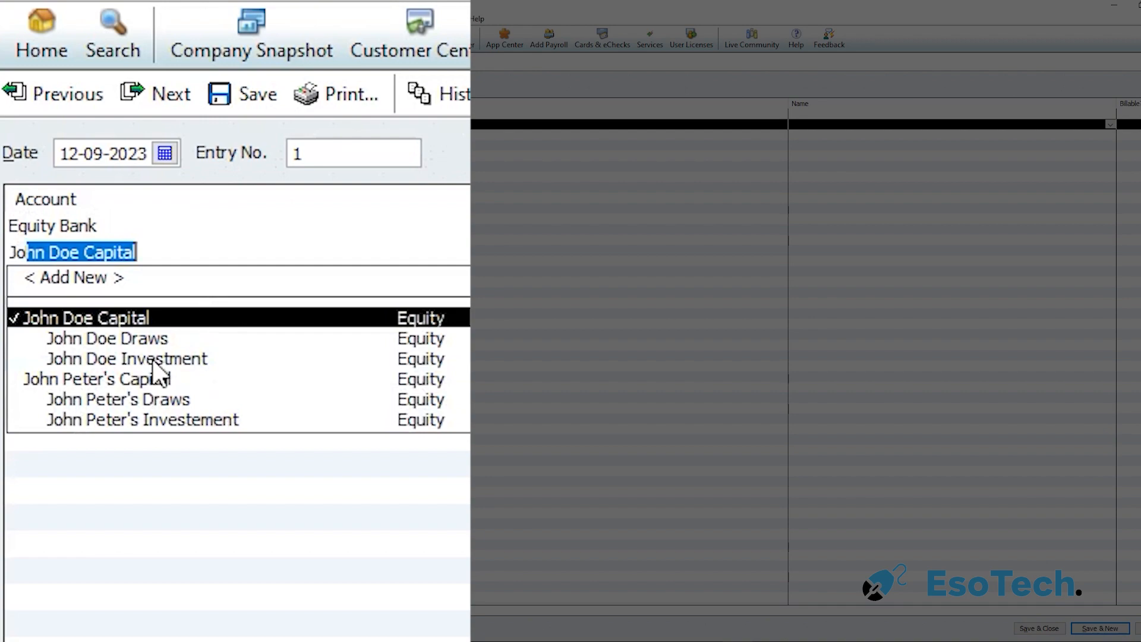
pyautogui.click(153, 361)
pyautogui.click(296, 116)
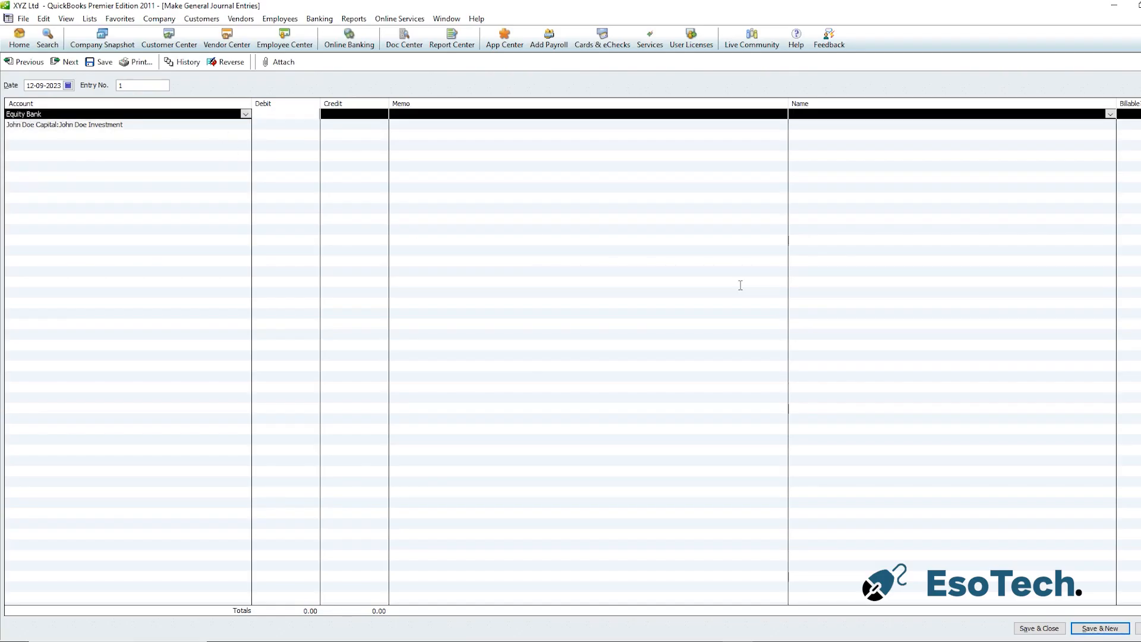
pyautogui.write('20000')
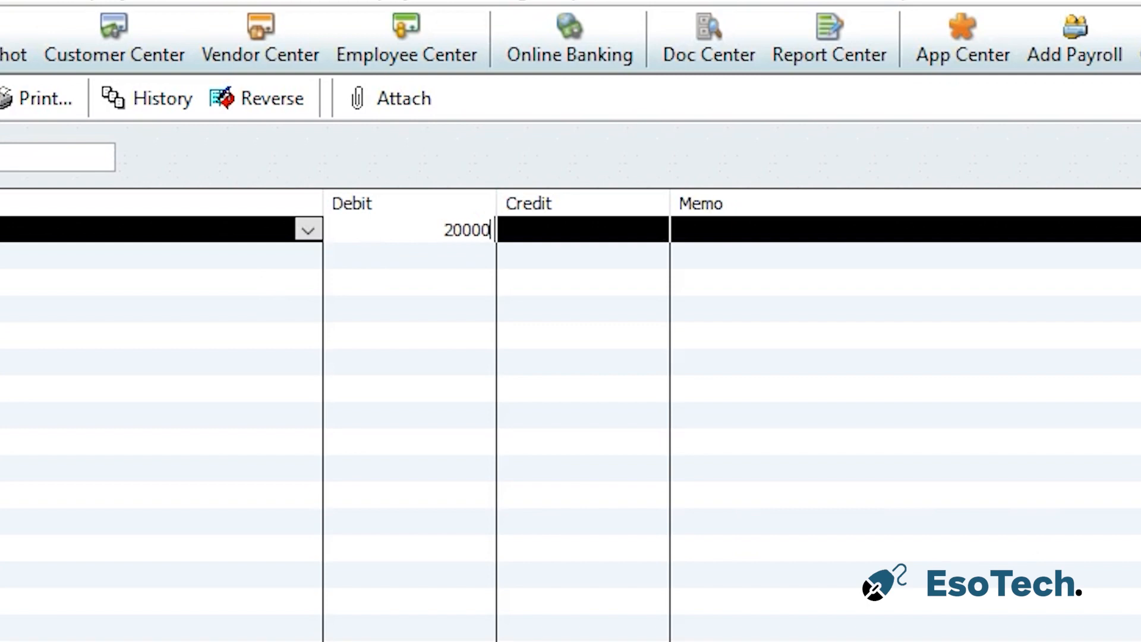
# Credit 20000 on the Investment line and set the entry date to 01-09-2023
pyautogui.click(588, 257)
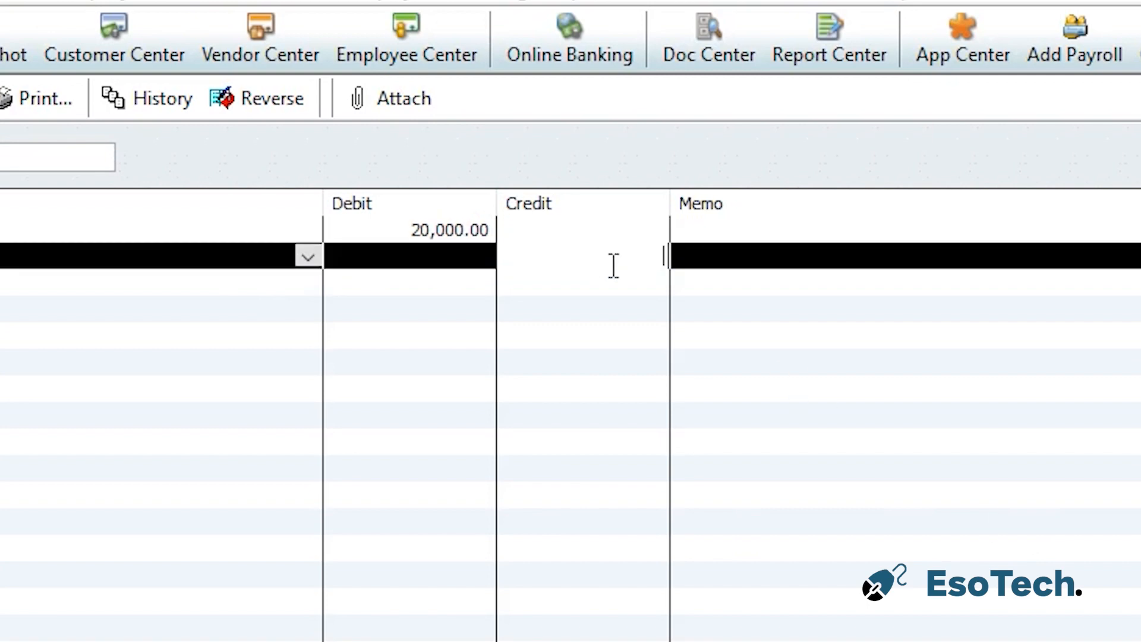
pyautogui.write('20000')
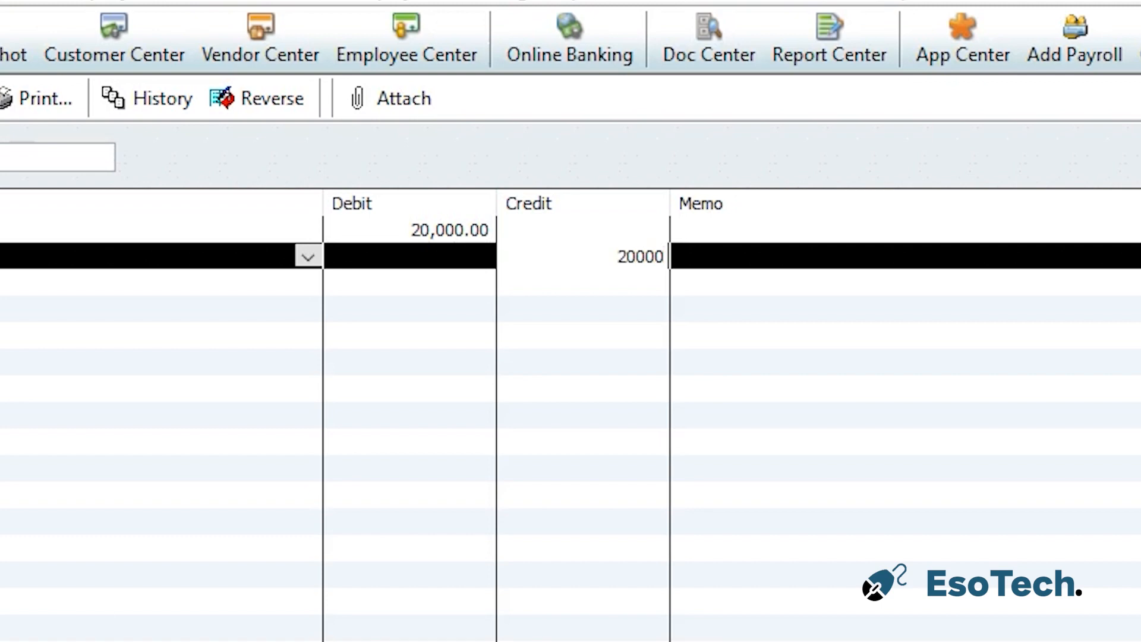
pyautogui.click(0, 158)
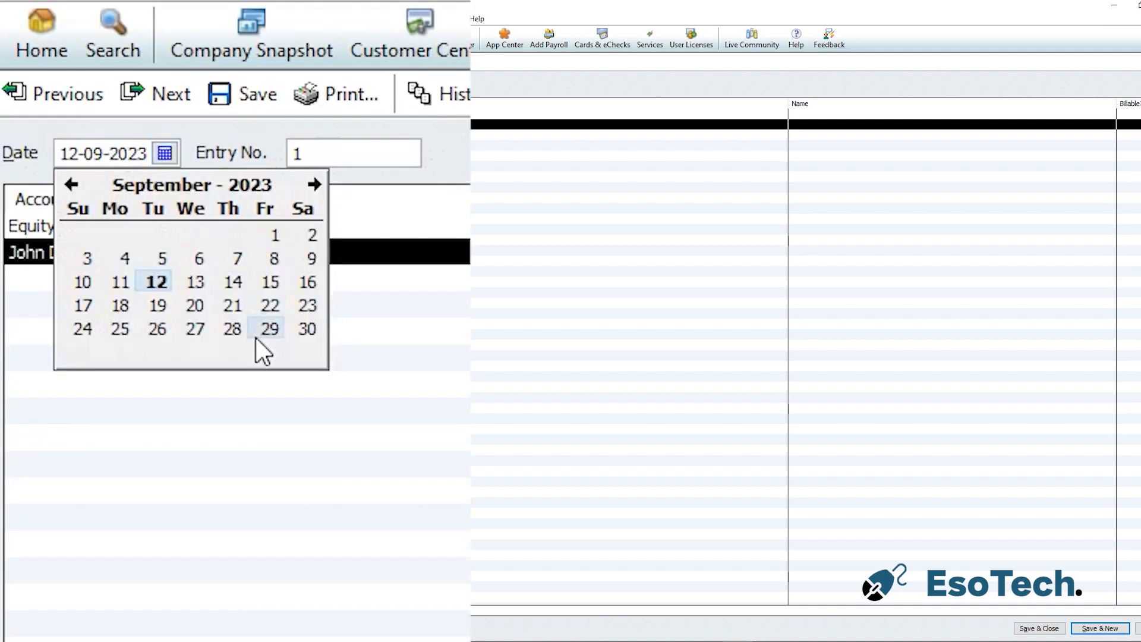
pyautogui.click(279, 236)
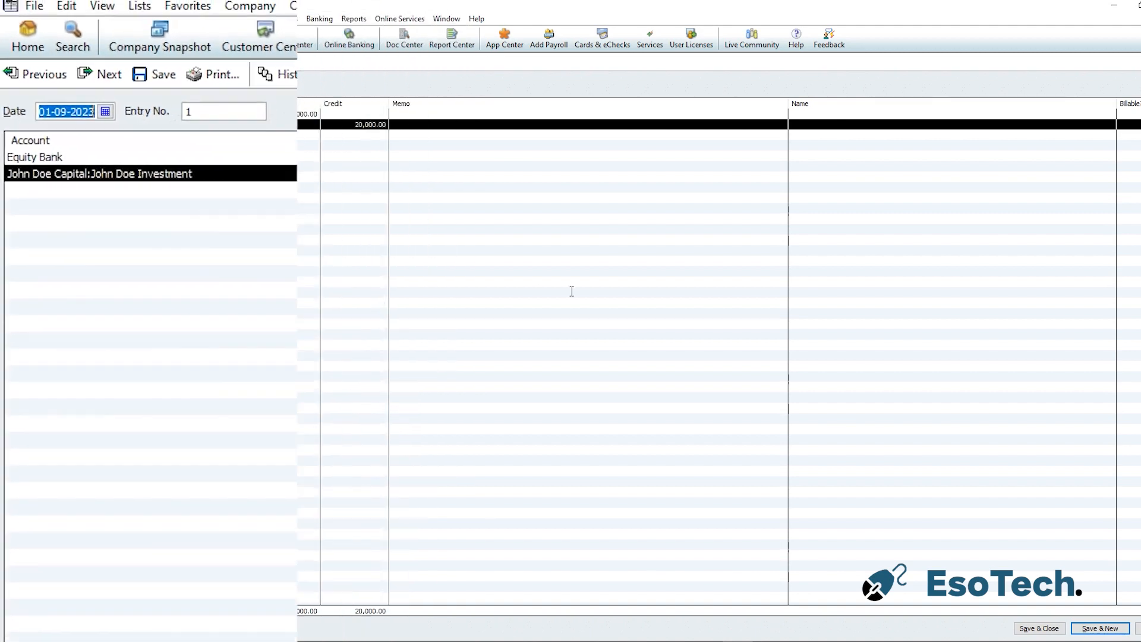
# Enter the memo "Capital contribution from John Doe" on both lines and save the entry, starting a new one
pyautogui.click(410, 117)
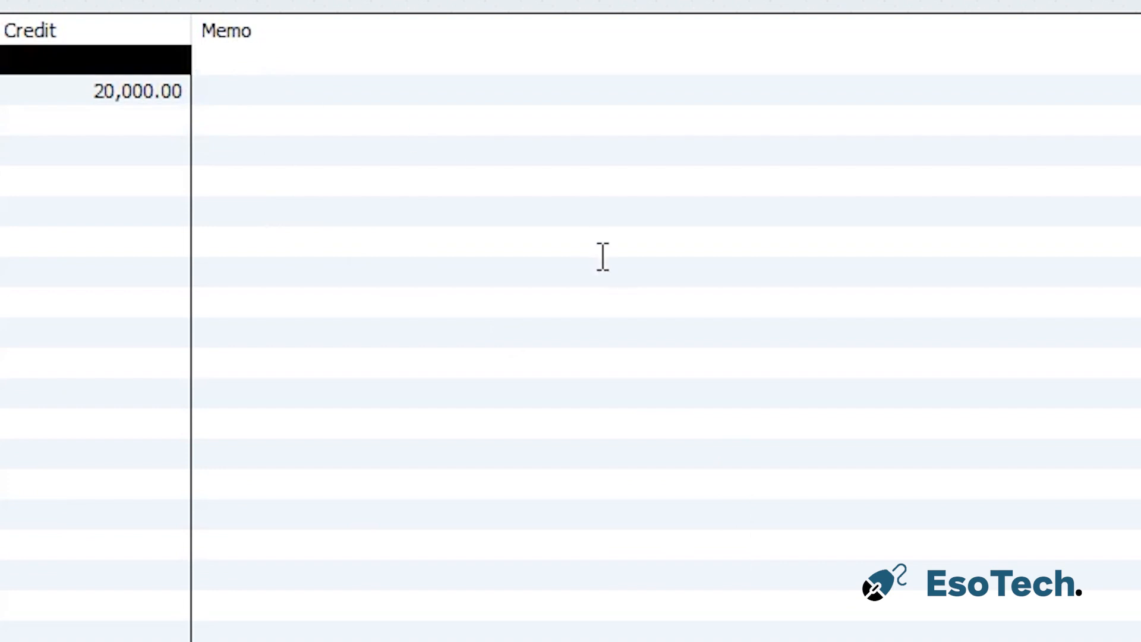
pyautogui.write('Capital ')
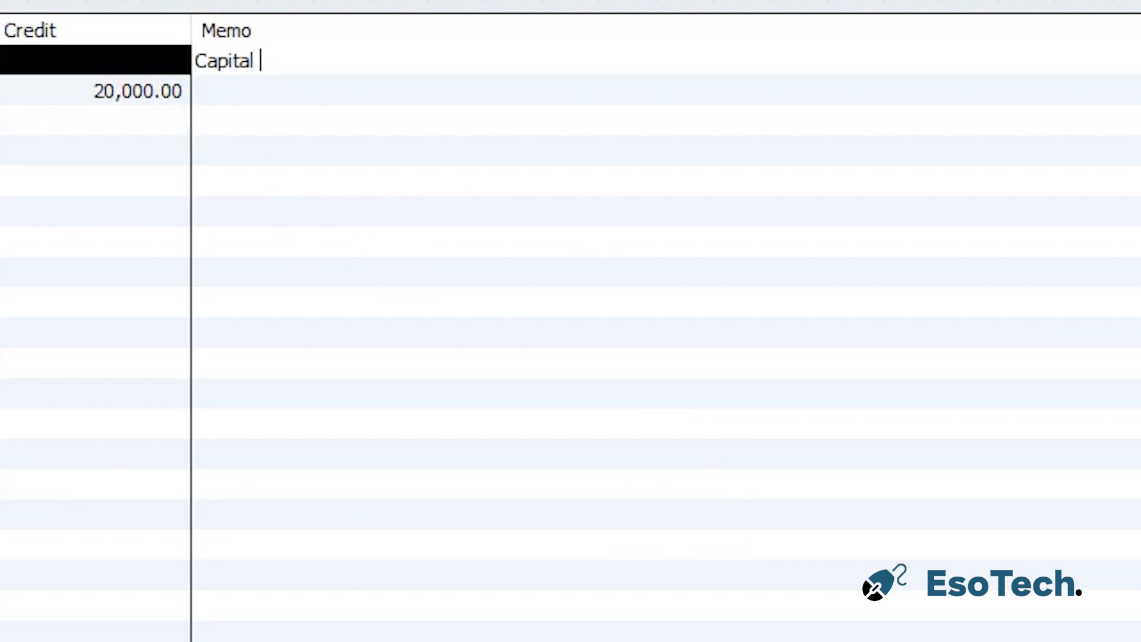
pyautogui.write('contribution fron')
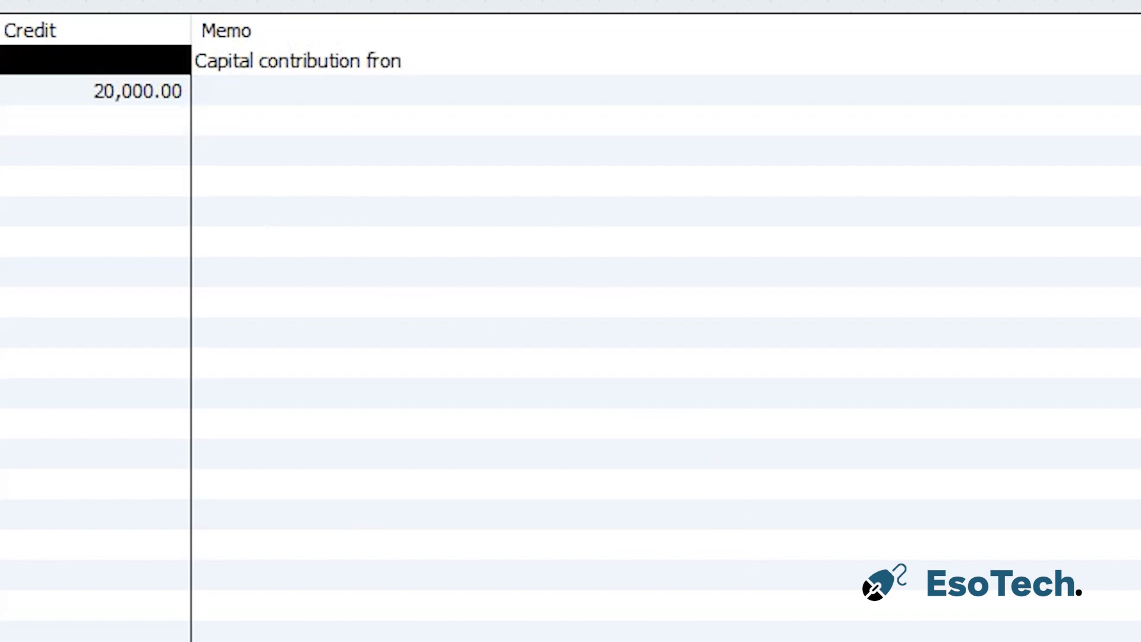
pyautogui.press('BackSpace')
pyautogui.write('m John Doe')
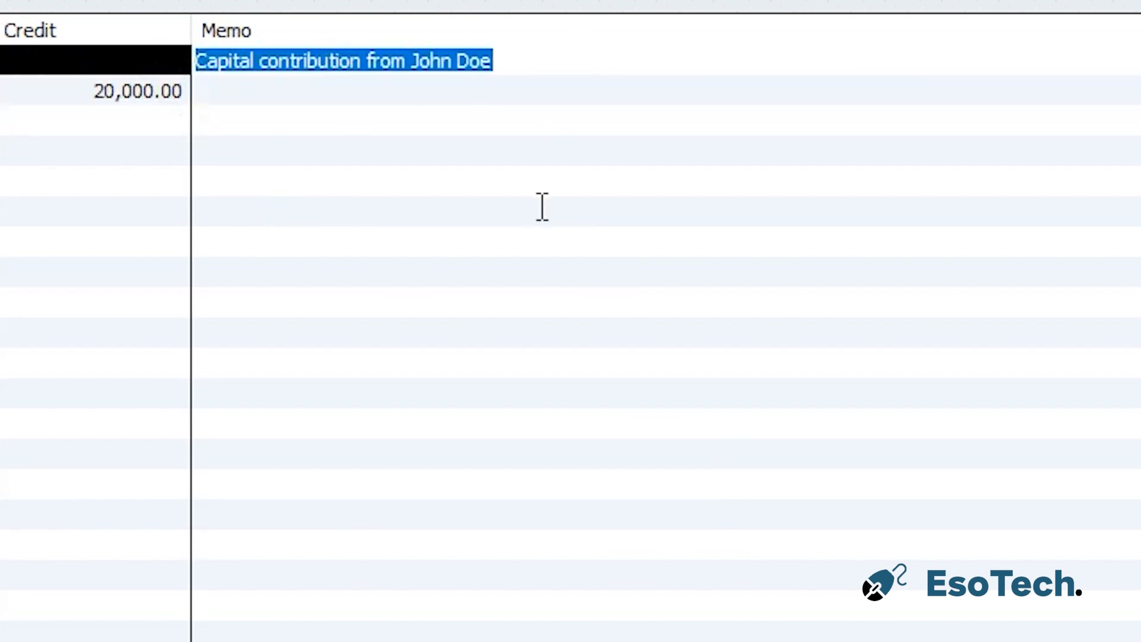
pyautogui.click(463, 92)
pyautogui.write('Capital contribution from John Doe')
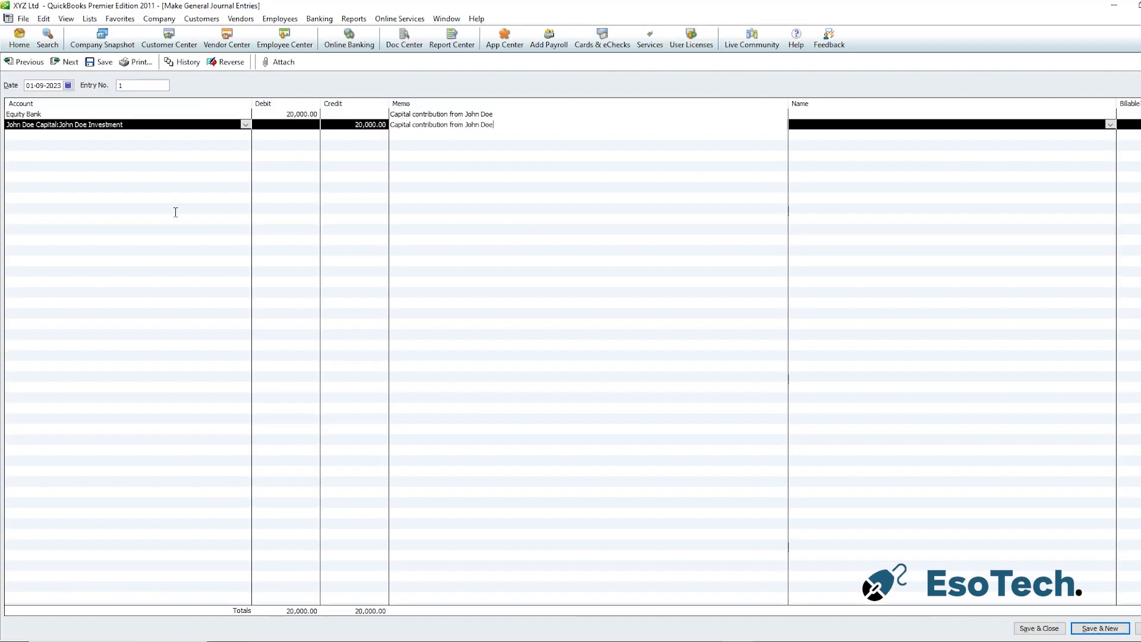
pyautogui.click(1096, 628)
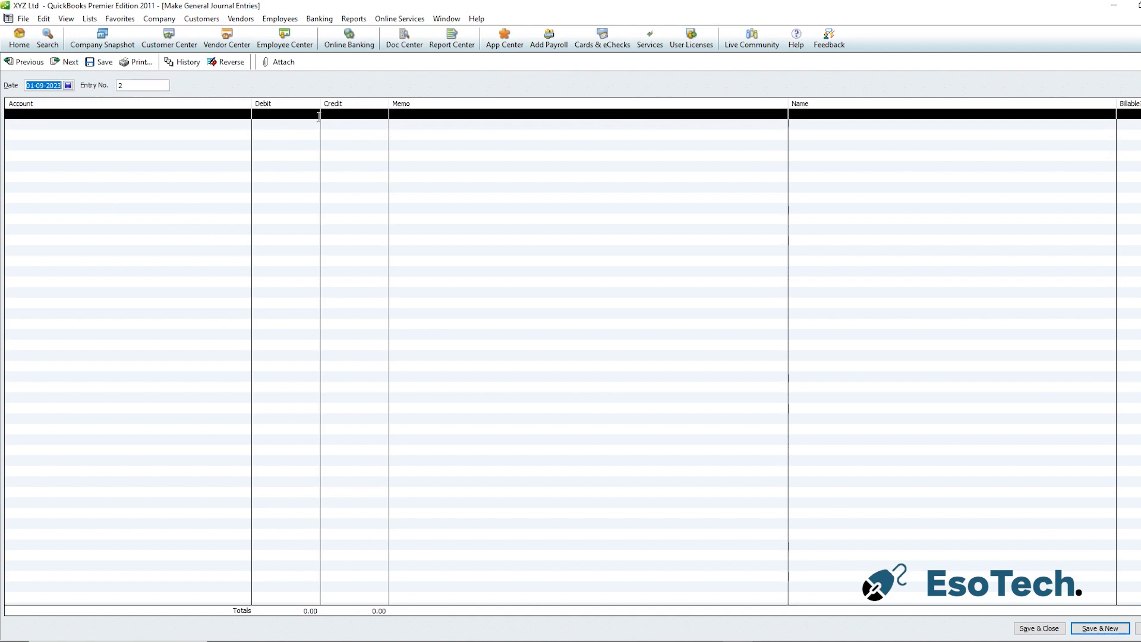
pyautogui.click(353, 18)
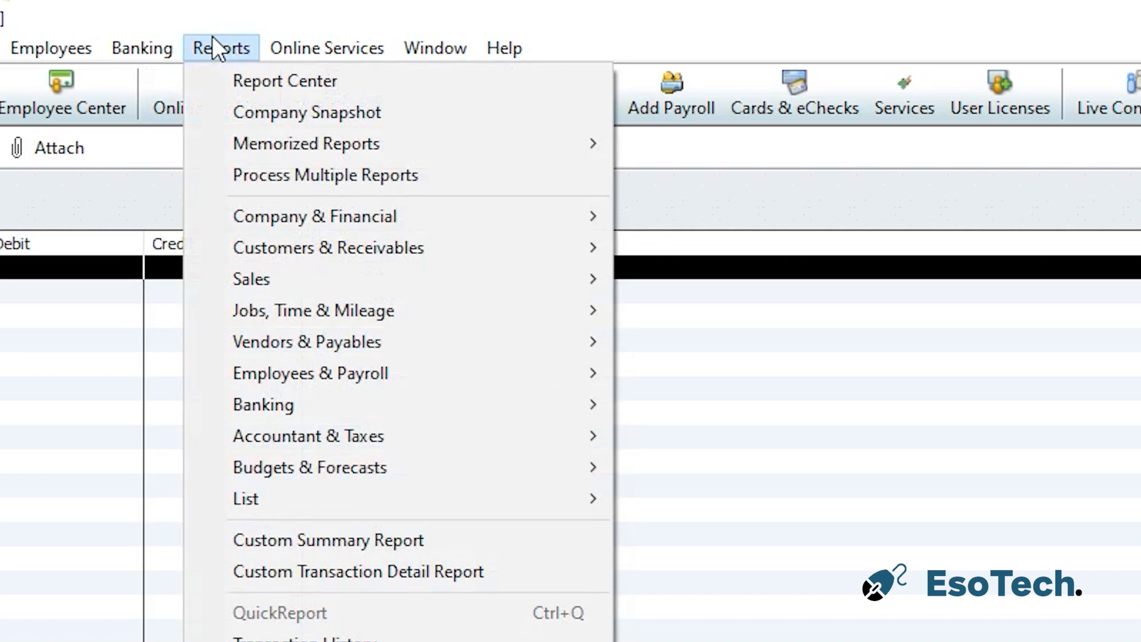
pyautogui.moveTo(392, 218)
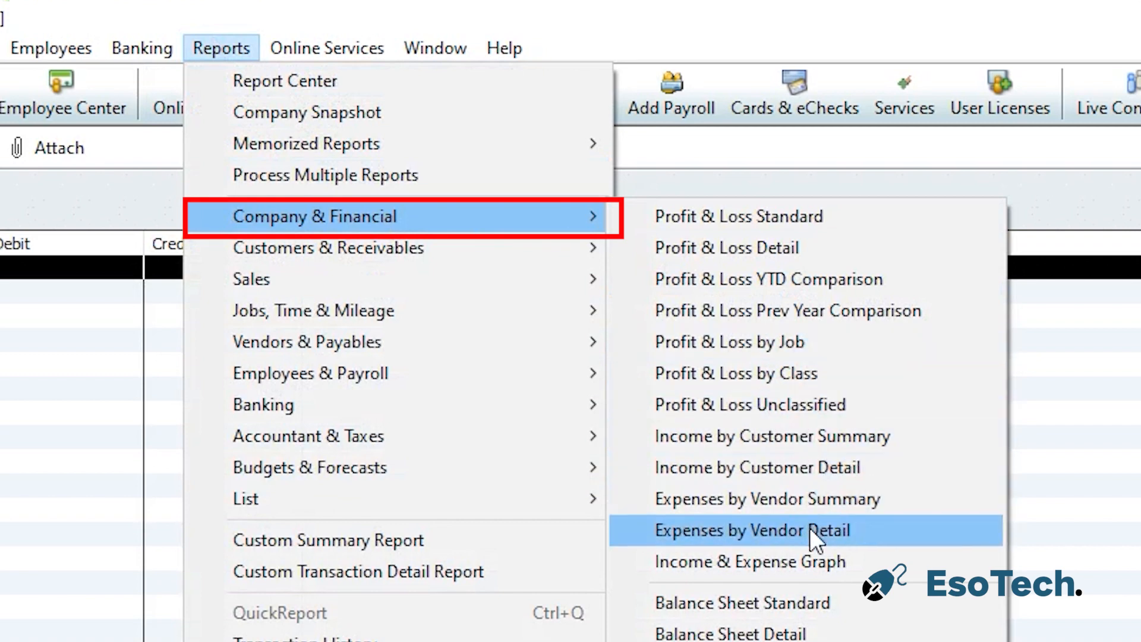
pyautogui.click(796, 603)
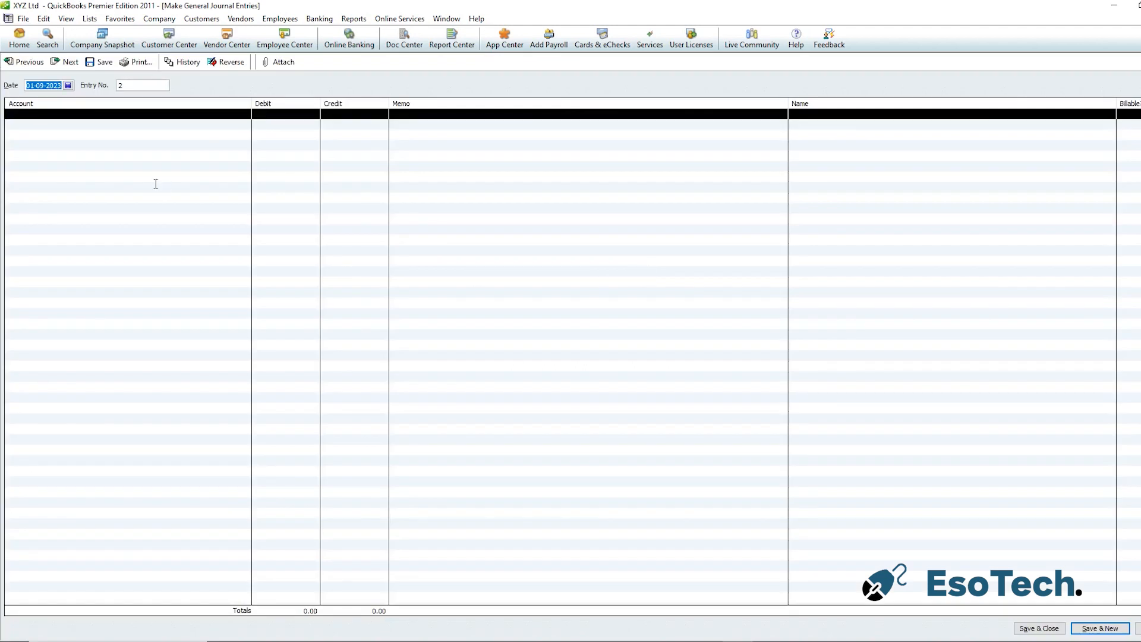
pyautogui.click(183, 119)
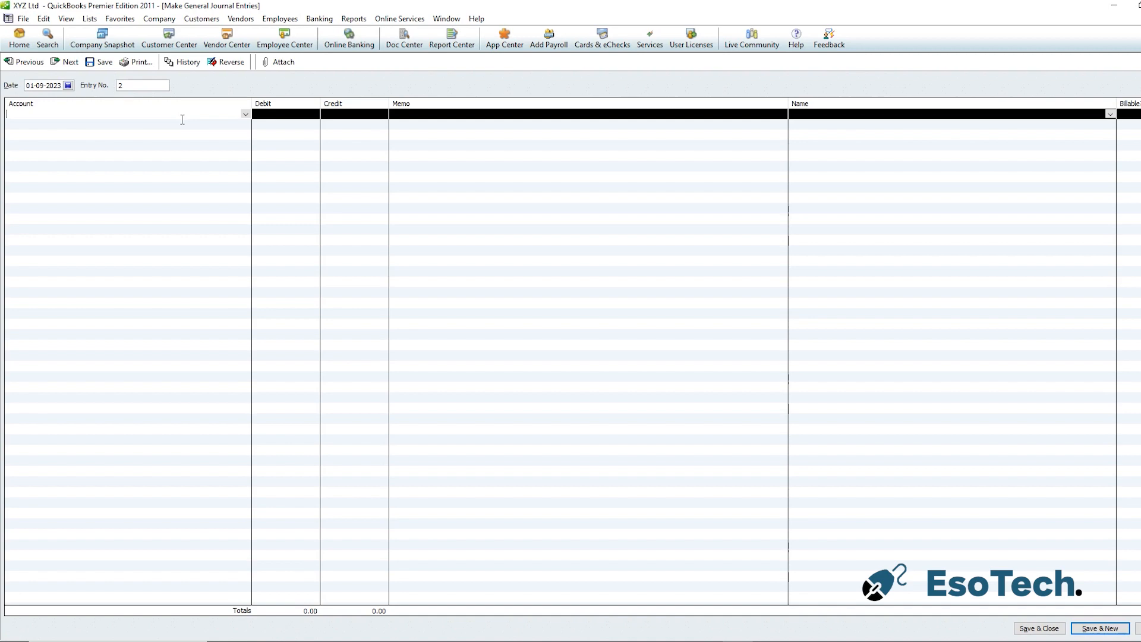
pyautogui.write('Equity Bank')
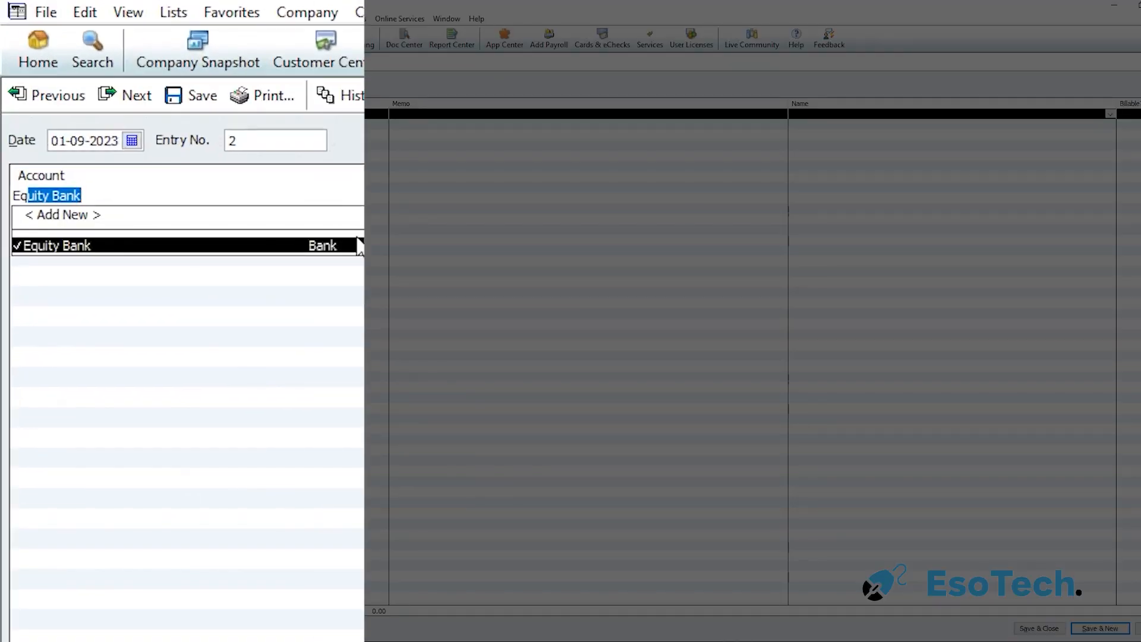
pyautogui.click(265, 244)
pyautogui.click(262, 217)
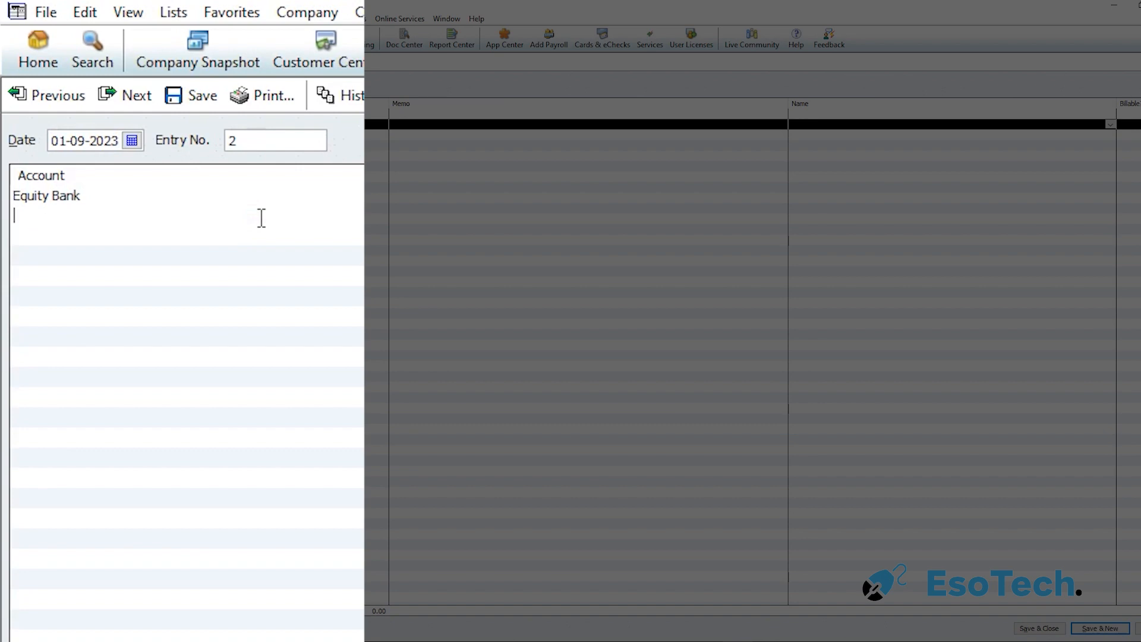
pyautogui.write('John Doe Capital')
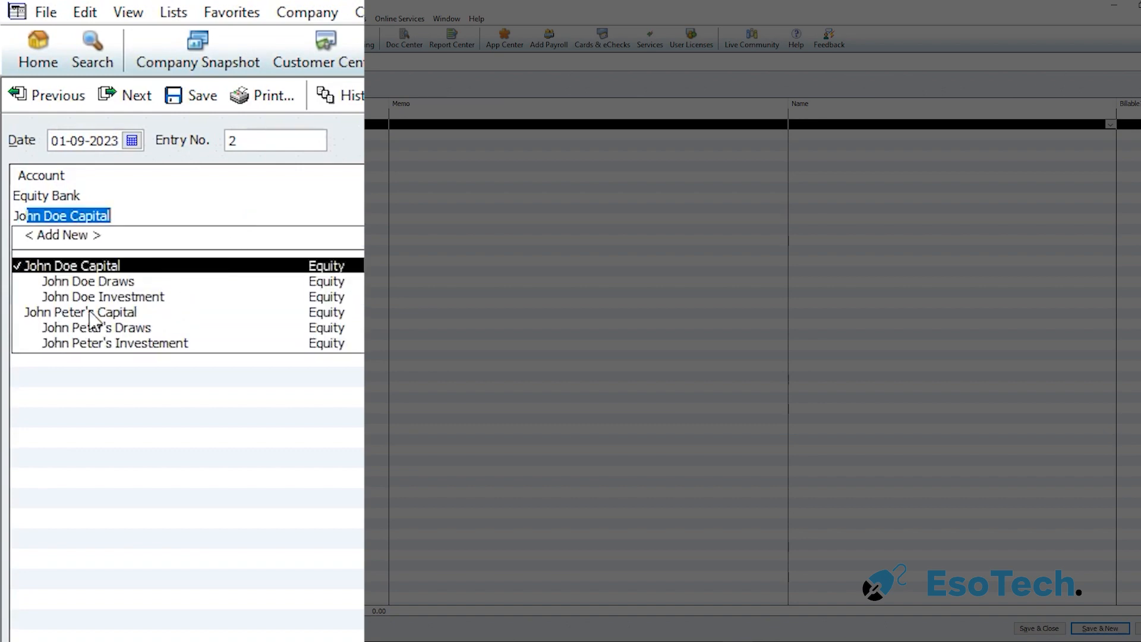
pyautogui.click(94, 343)
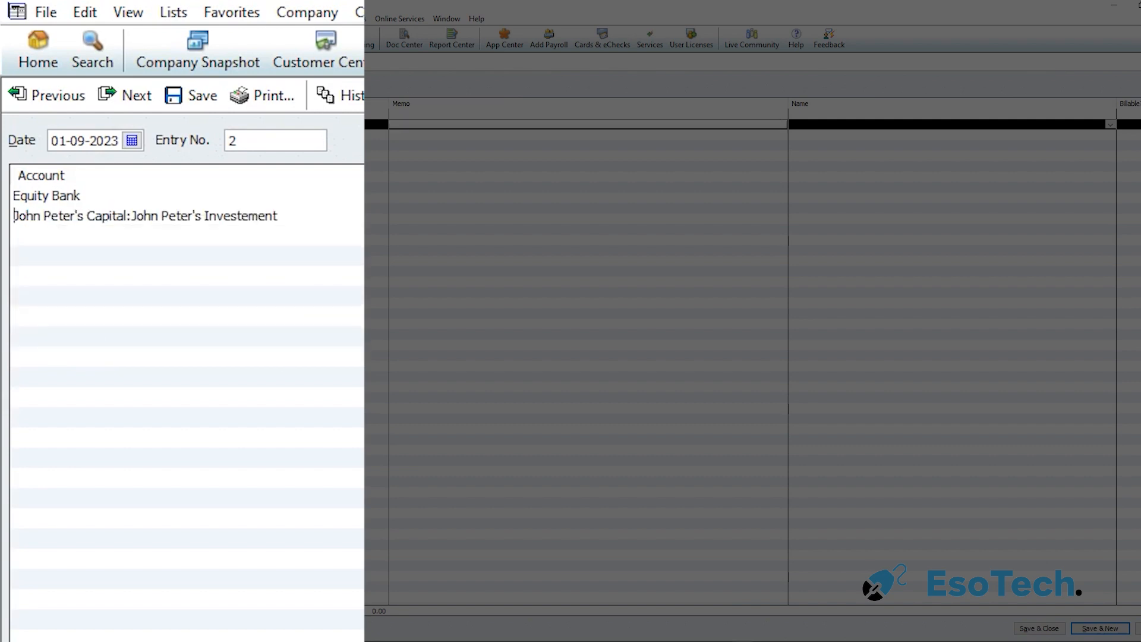
pyautogui.click(187, 195)
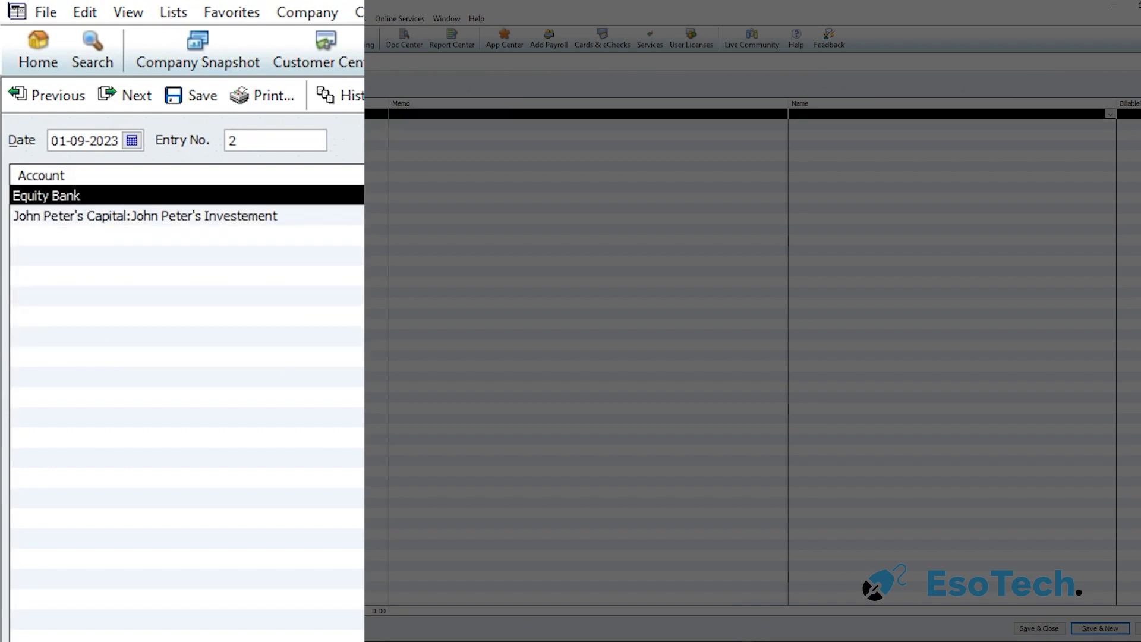
pyautogui.write('70000')
pyautogui.click(361, 125)
pyautogui.write('70000')
pyautogui.click(349, 174)
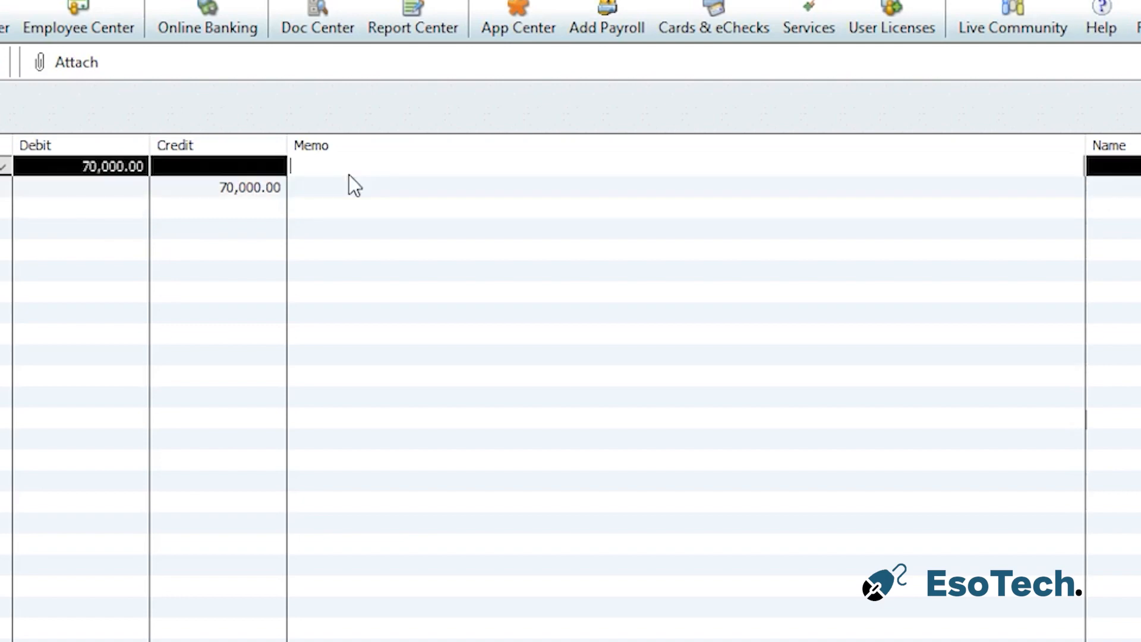
pyautogui.write('Capital congtri')
pyautogui.press('BackSpace')
pyautogui.press('BackSpace')
pyautogui.press('BackSpace')
pyautogui.press('BackSpace')
pyautogui.write('tri')
pyautogui.press('BackSpace')
pyautogui.press('BackSpace')
pyautogui.write('ion from John Pt')
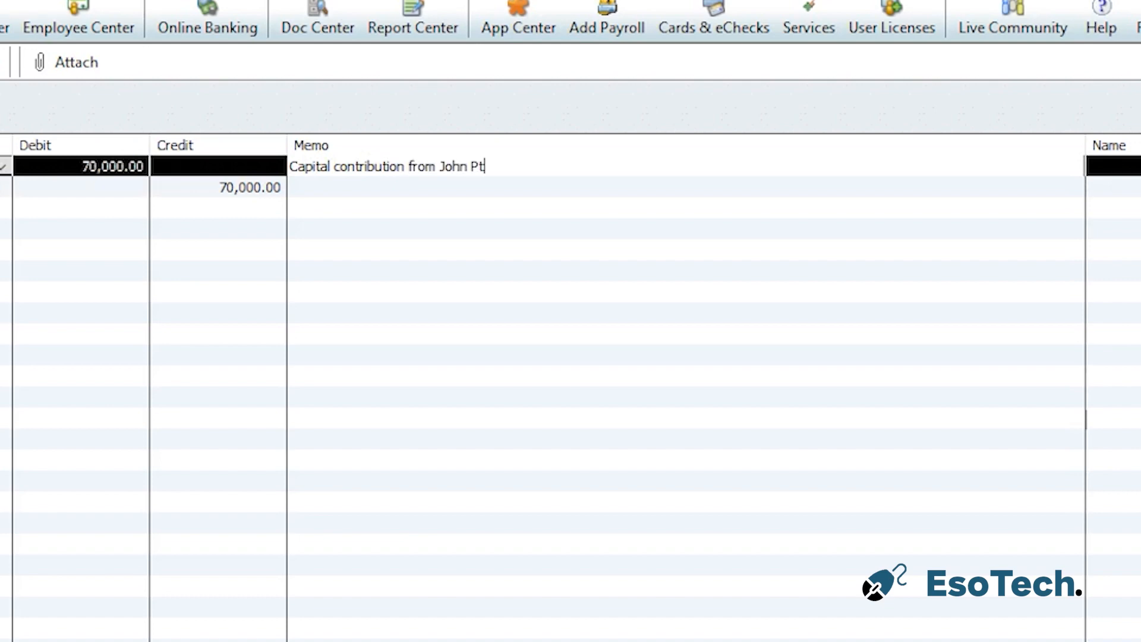
pyautogui.press('BackSpace')
pyautogui.write('eter')
pyautogui.moveTo(543, 165); pyautogui.dragTo(268, 167)
pyautogui.hotkey('ctrl', 'c')
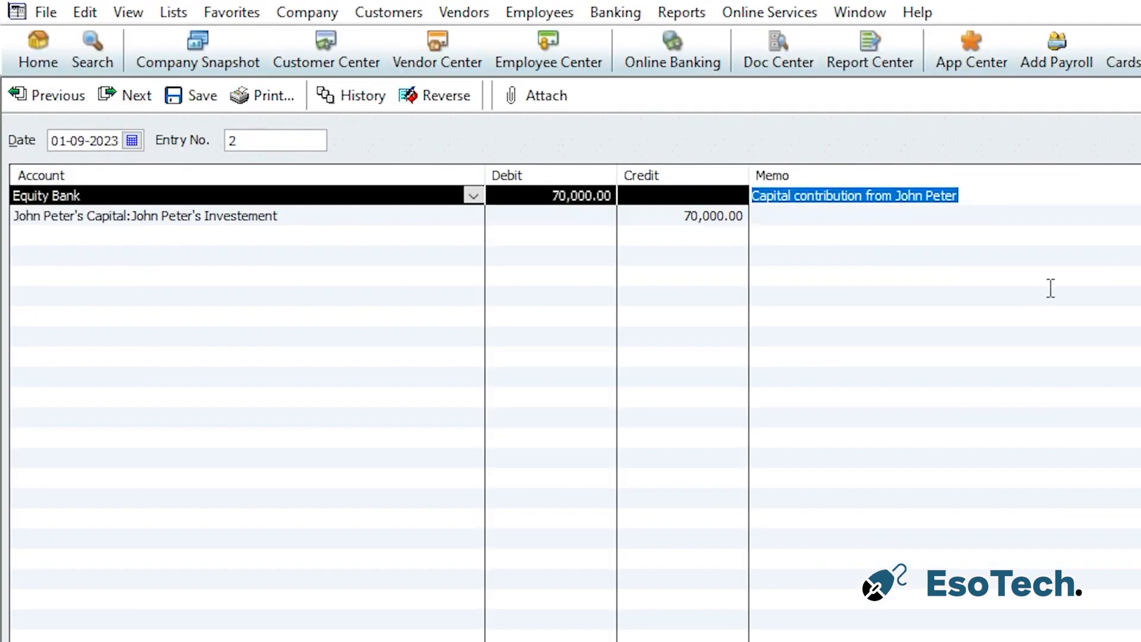
pyautogui.click(482, 194)
pyautogui.hotkey('ctrl', 'v')
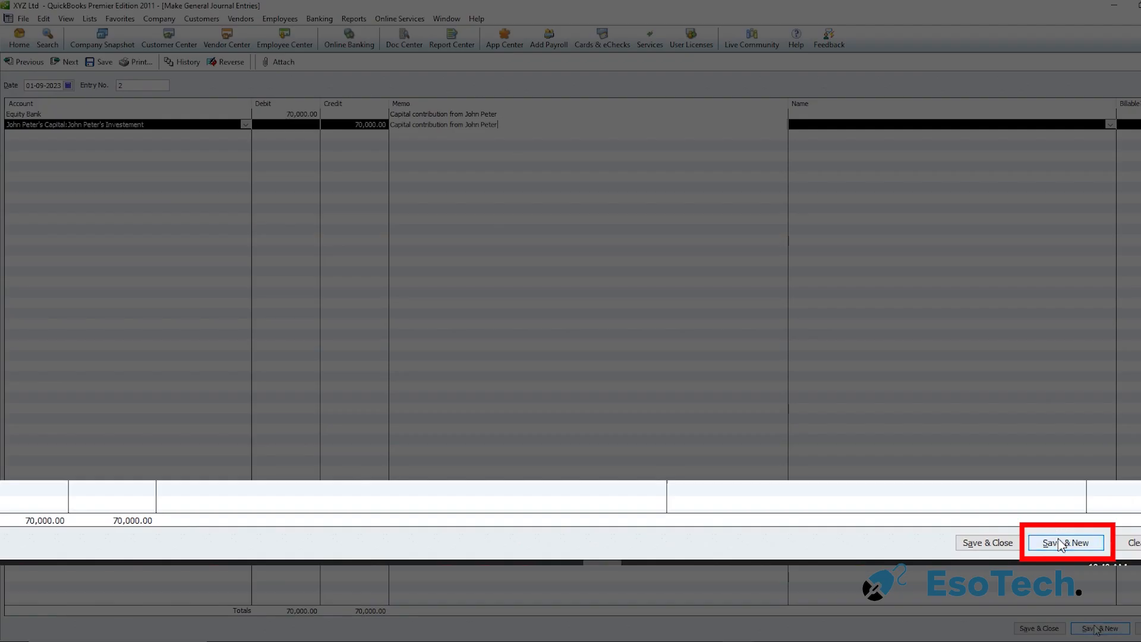
pyautogui.click(1076, 615)
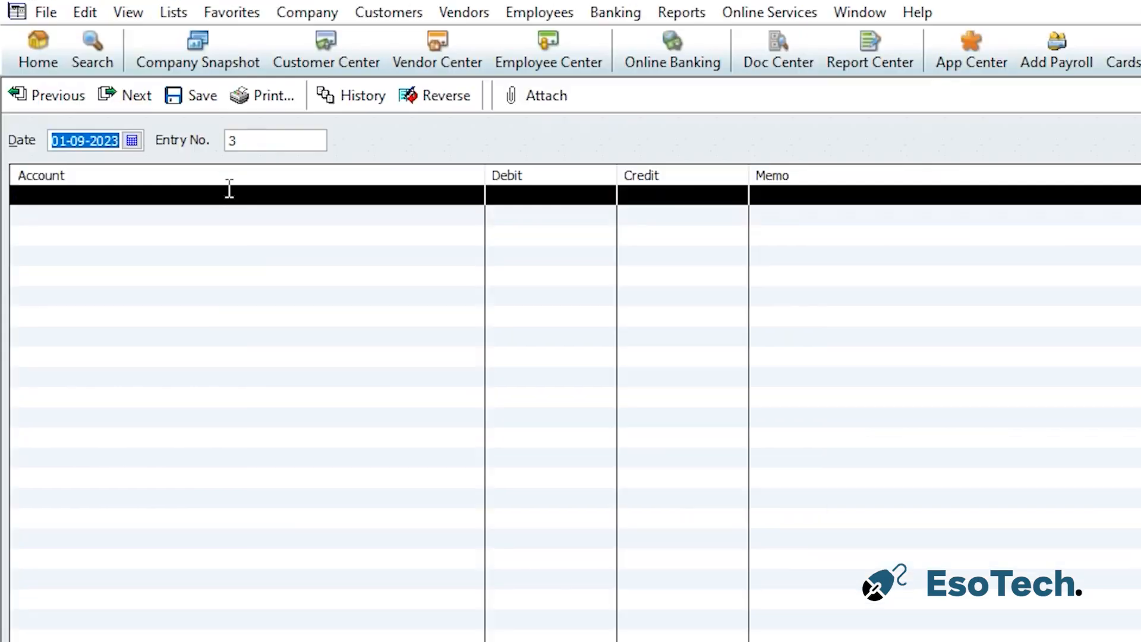
# Set the third entry's first line account to Equity Bank and the second to Mary J Investment
pyautogui.click(123, 112)
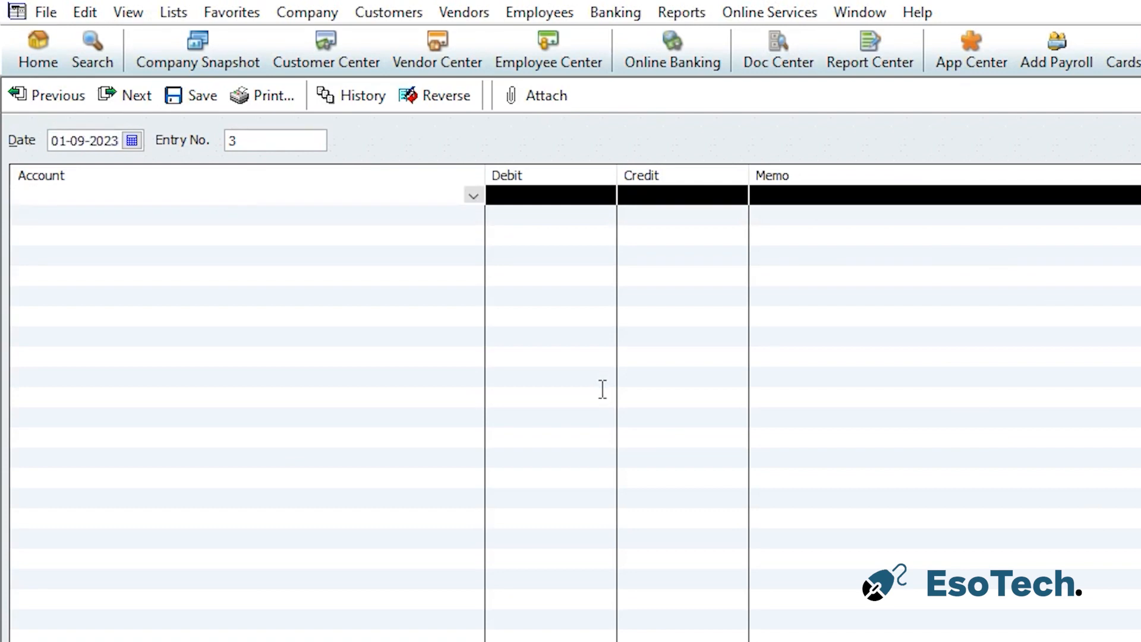
pyautogui.write('Equity Bank')
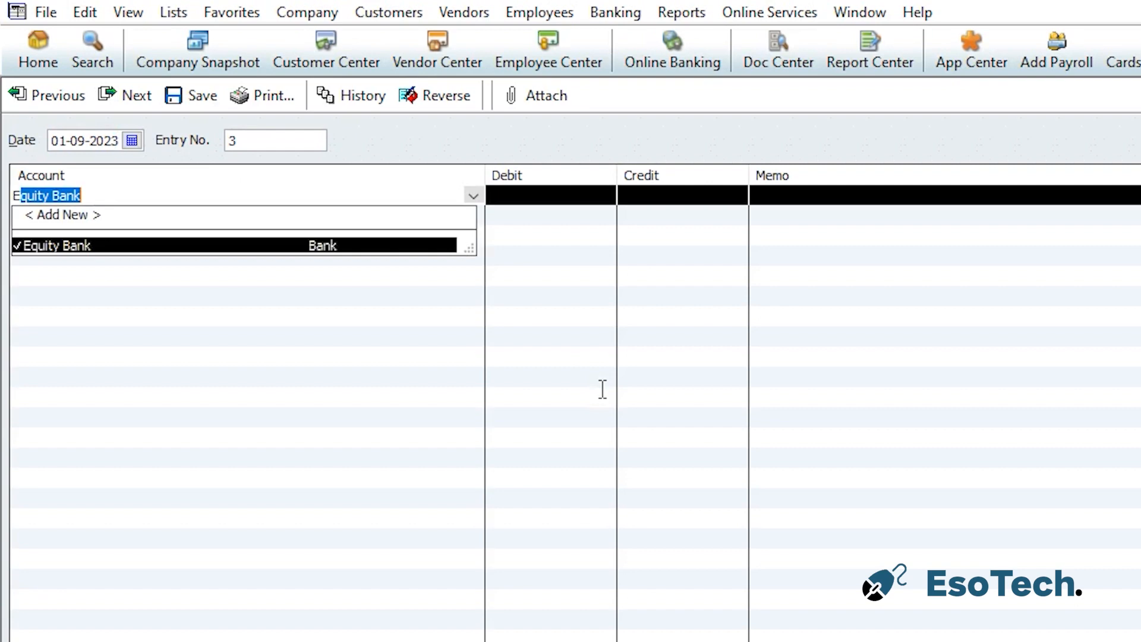
pyautogui.click(160, 249)
pyautogui.click(164, 220)
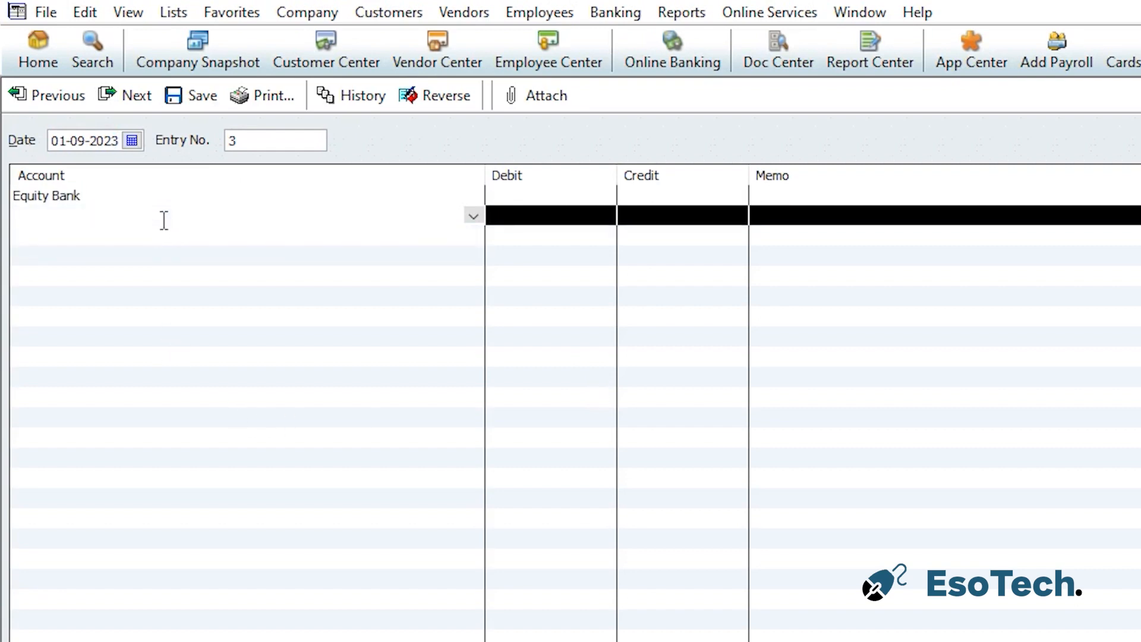
pyautogui.write('Mary J Capital')
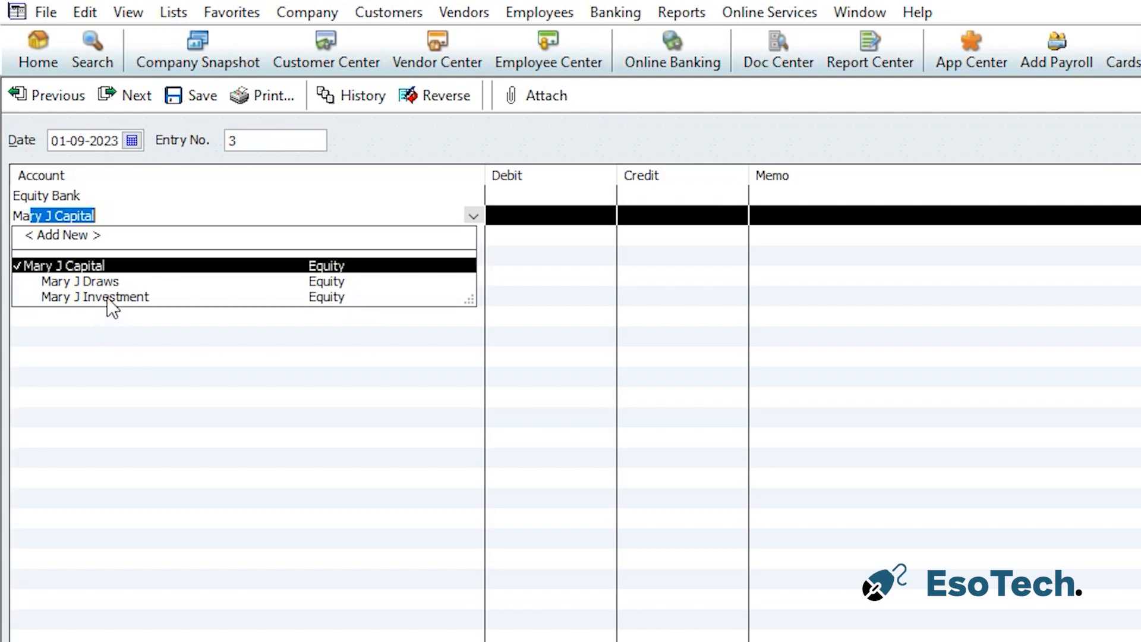
pyautogui.click(107, 297)
# Debit 150,000 on the Equity Bank line and credit 150,000 on the Mary J Investment line
pyautogui.click(527, 194)
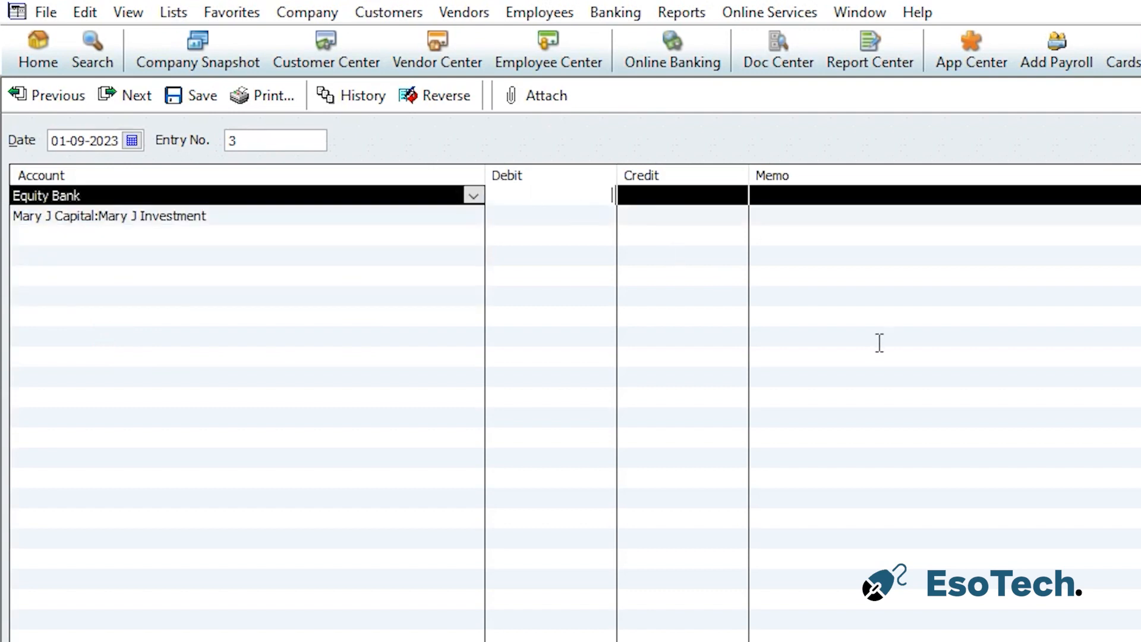
pyautogui.write('150,')
pyautogui.write('0000')
pyautogui.click(698, 211)
pyautogui.write('150,000')
pyautogui.click(840, 197)
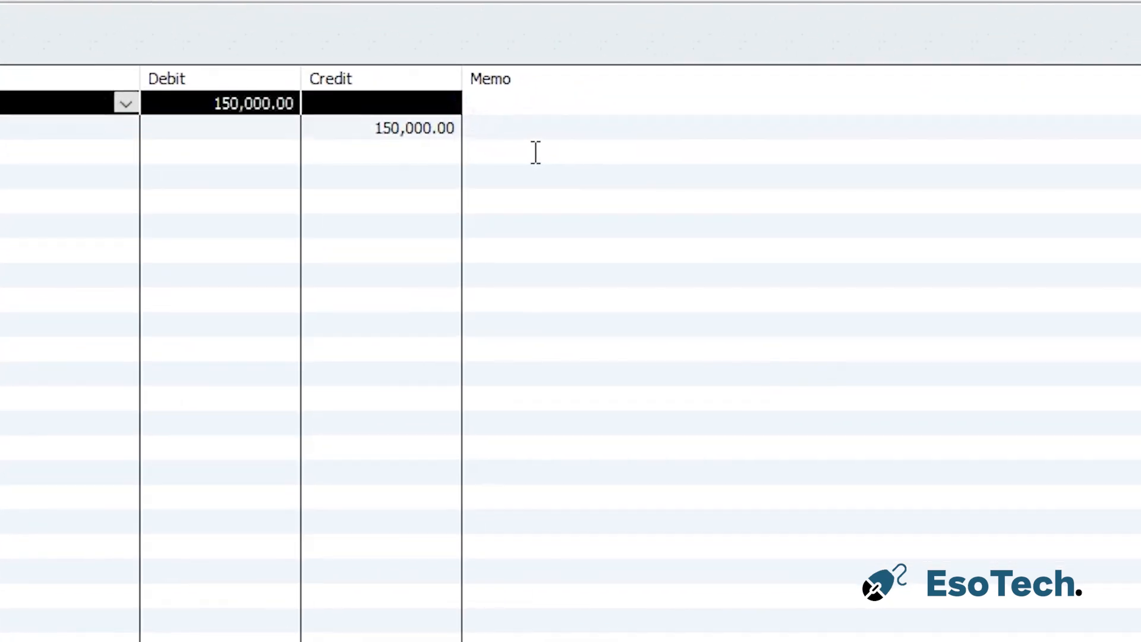
pyautogui.write('Capital contribution from Mar')
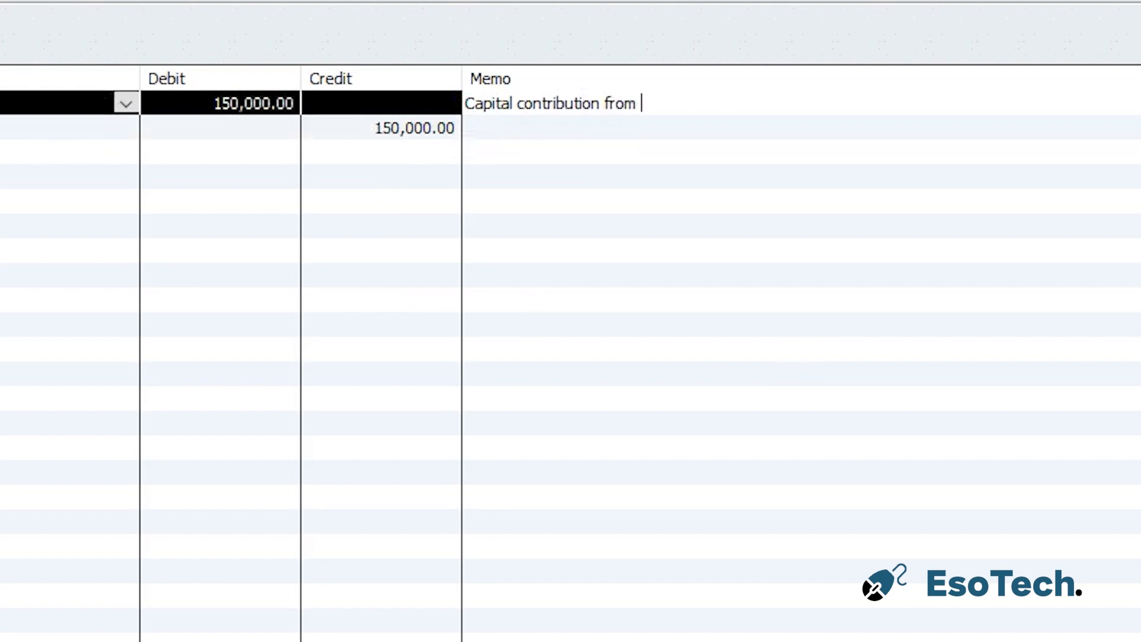
pyautogui.write('y J')
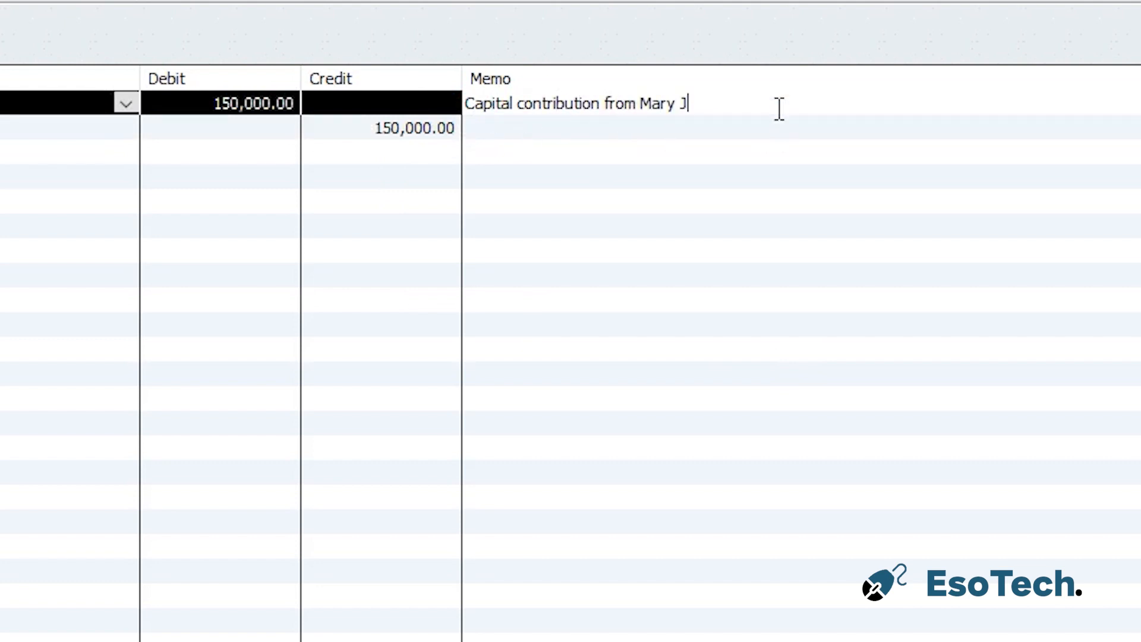
pyautogui.click(542, 136)
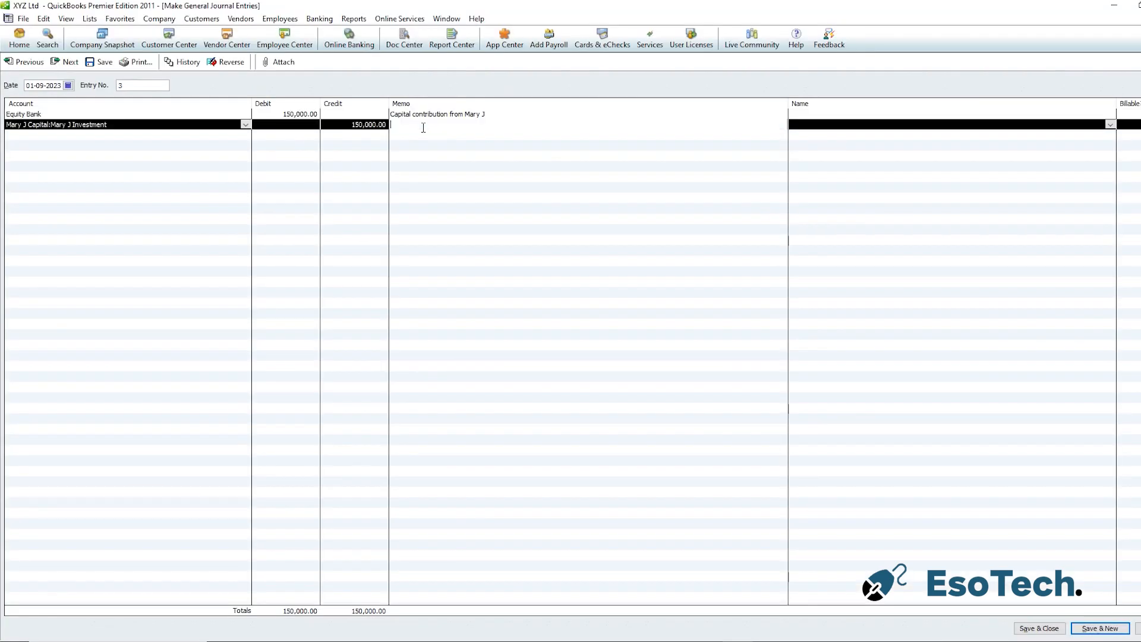
pyautogui.write('Capital contribution from Mary J')
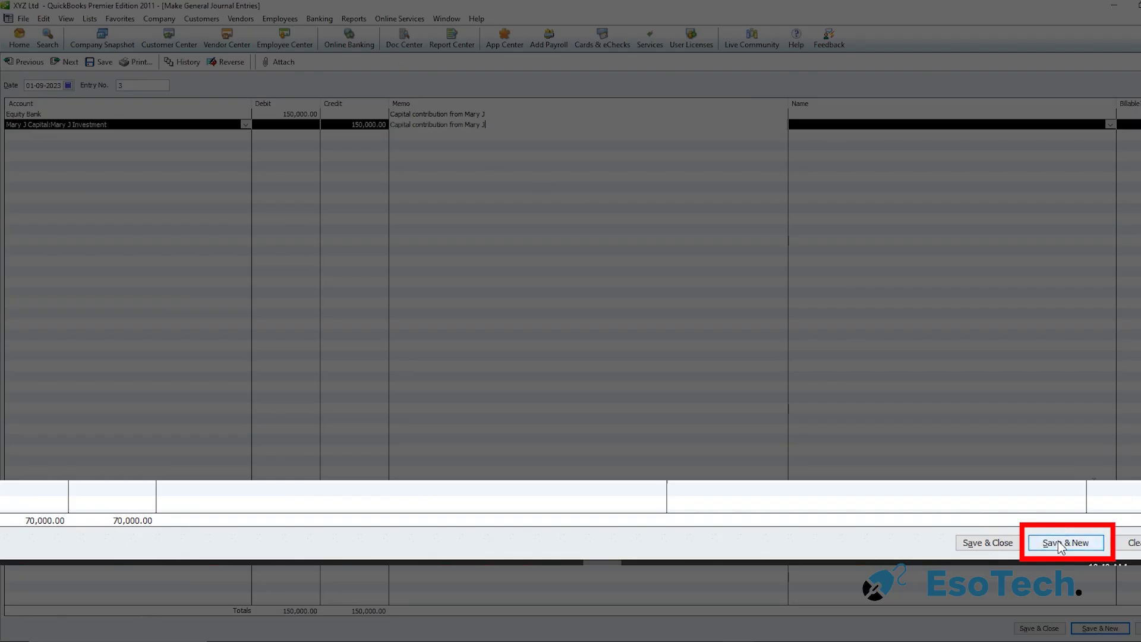
pyautogui.click(1043, 632)
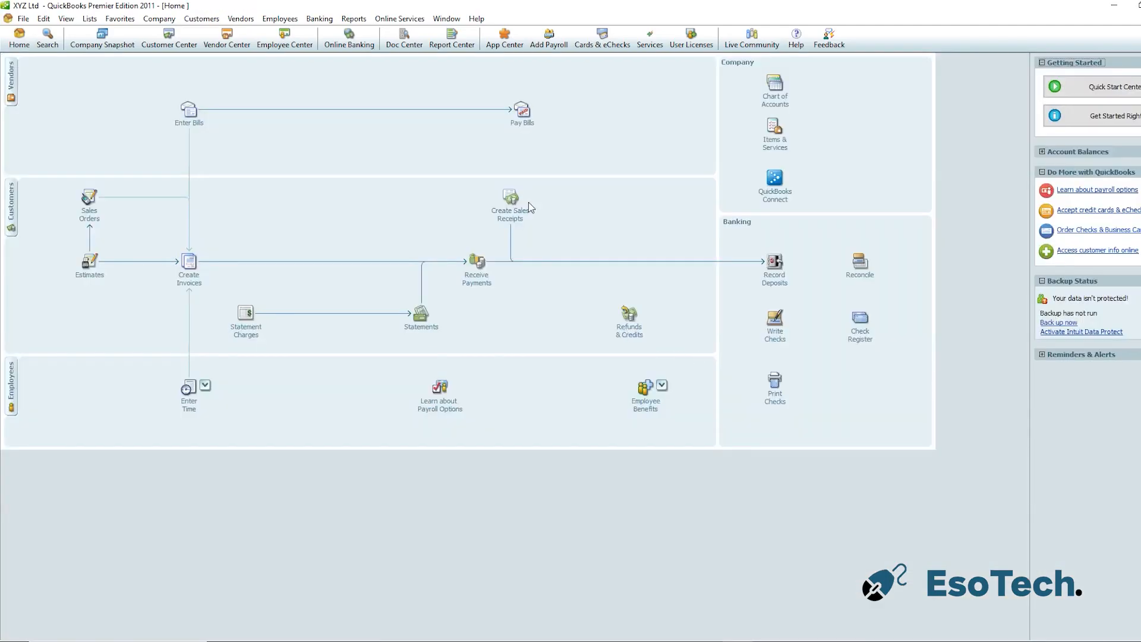
# Open the standard Balance Sheet report
pyautogui.click(354, 18)
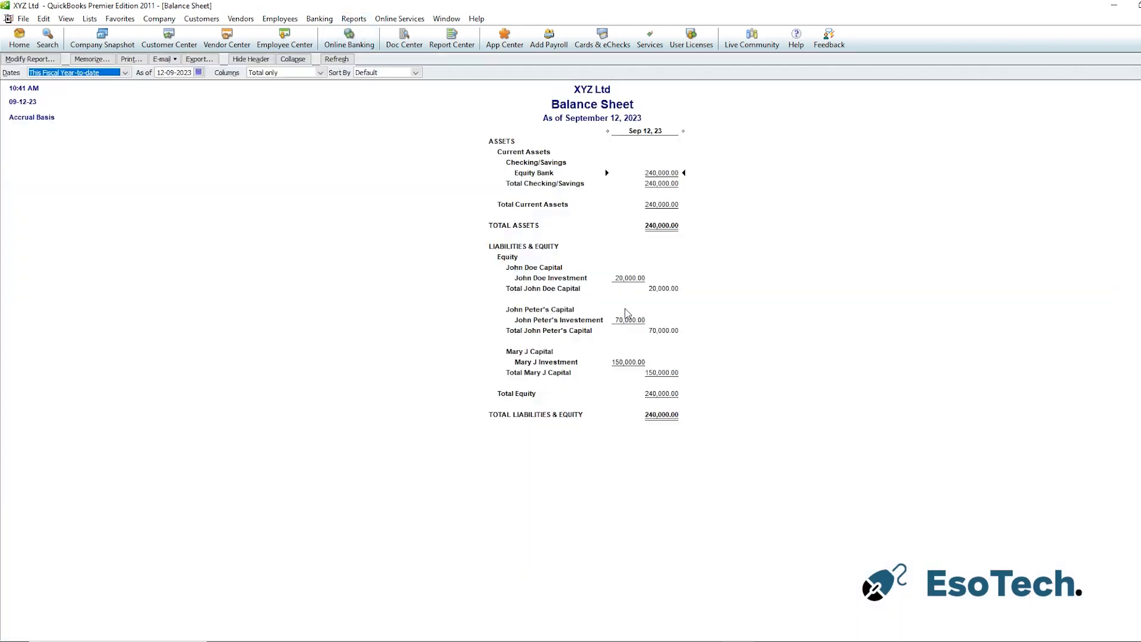